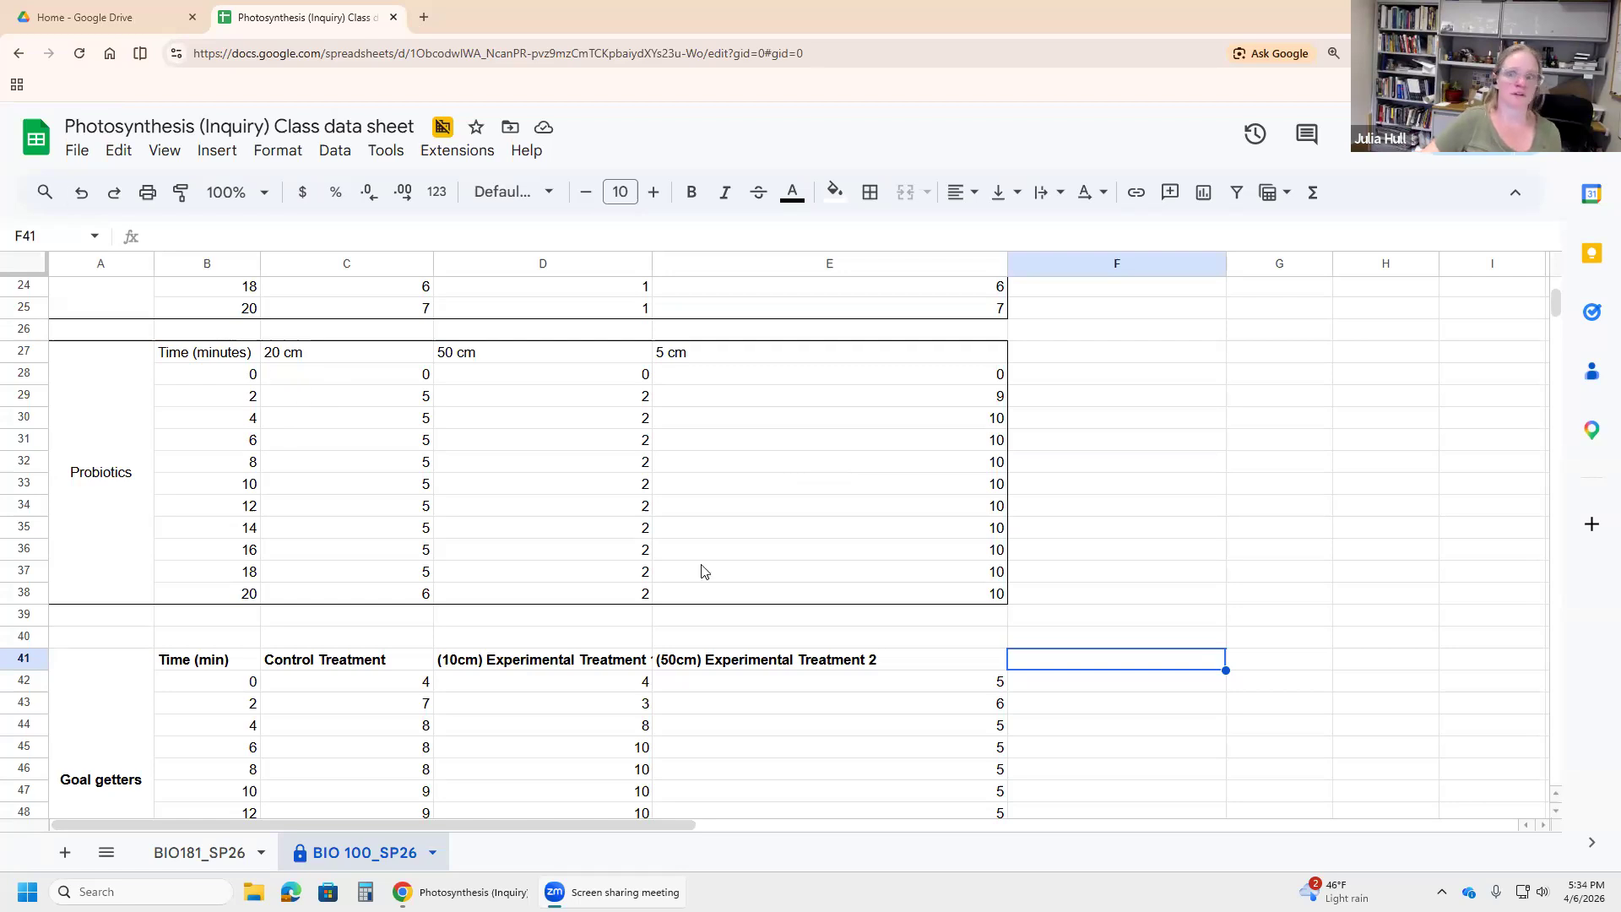
# Step: Open the File menu and dismiss it without choosing anything
pyautogui.click(76, 151)
pyautogui.moveTo(147, 393)
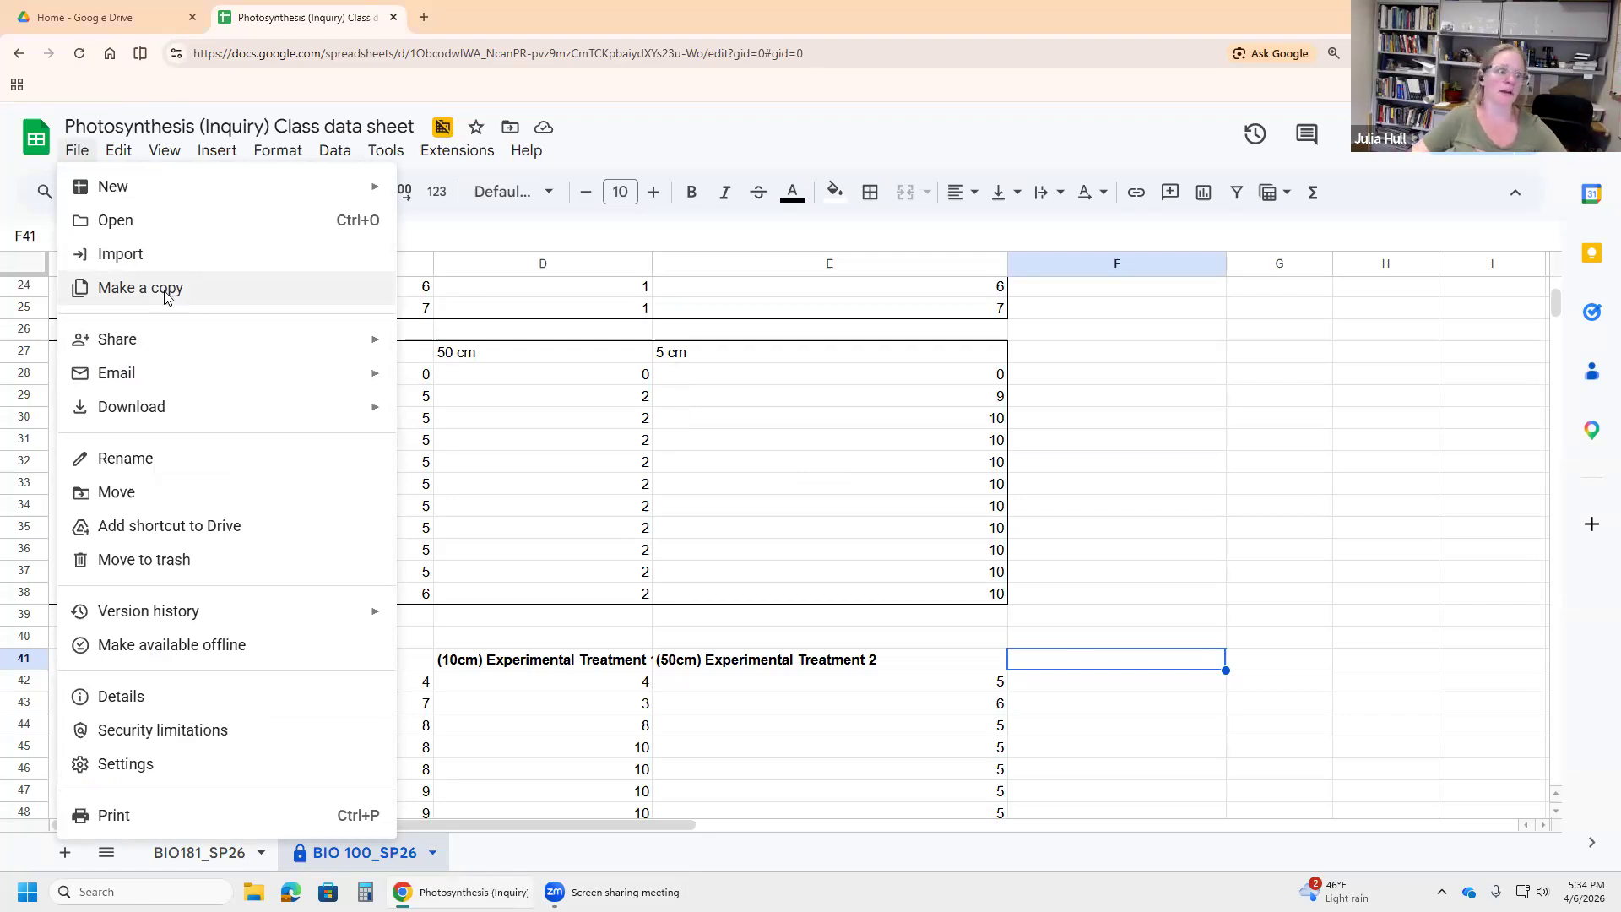
pyautogui.moveTo(243, 415)
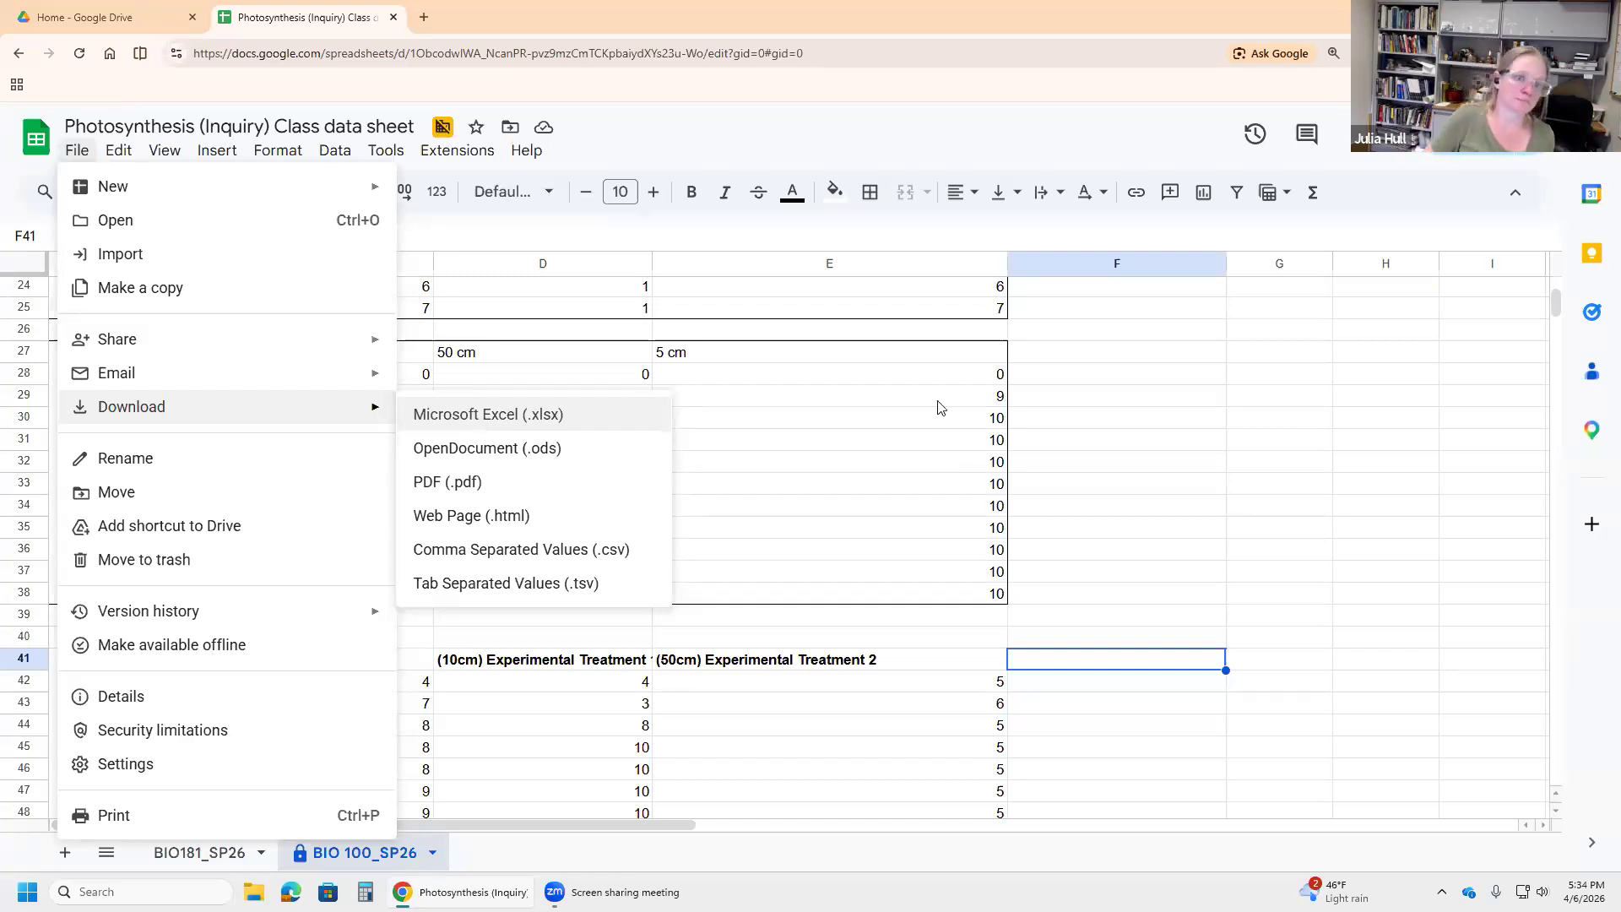
pyautogui.click(1095, 461)
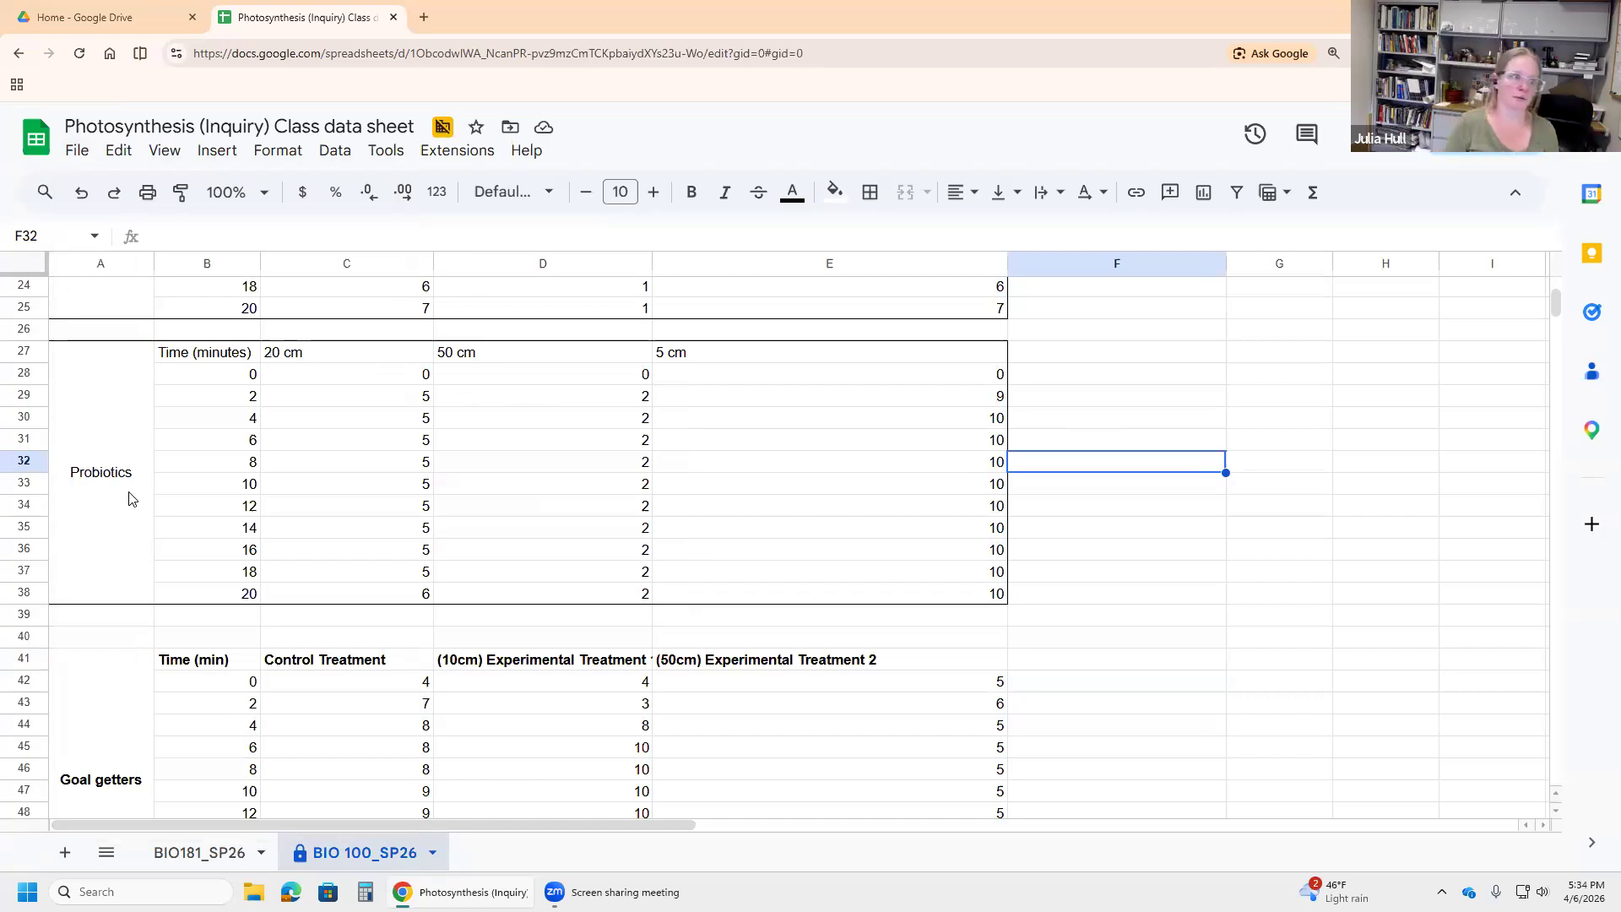
# Step: Select the Probiotics table B27:E38 and open the Insert menu
pyautogui.click(219, 358)
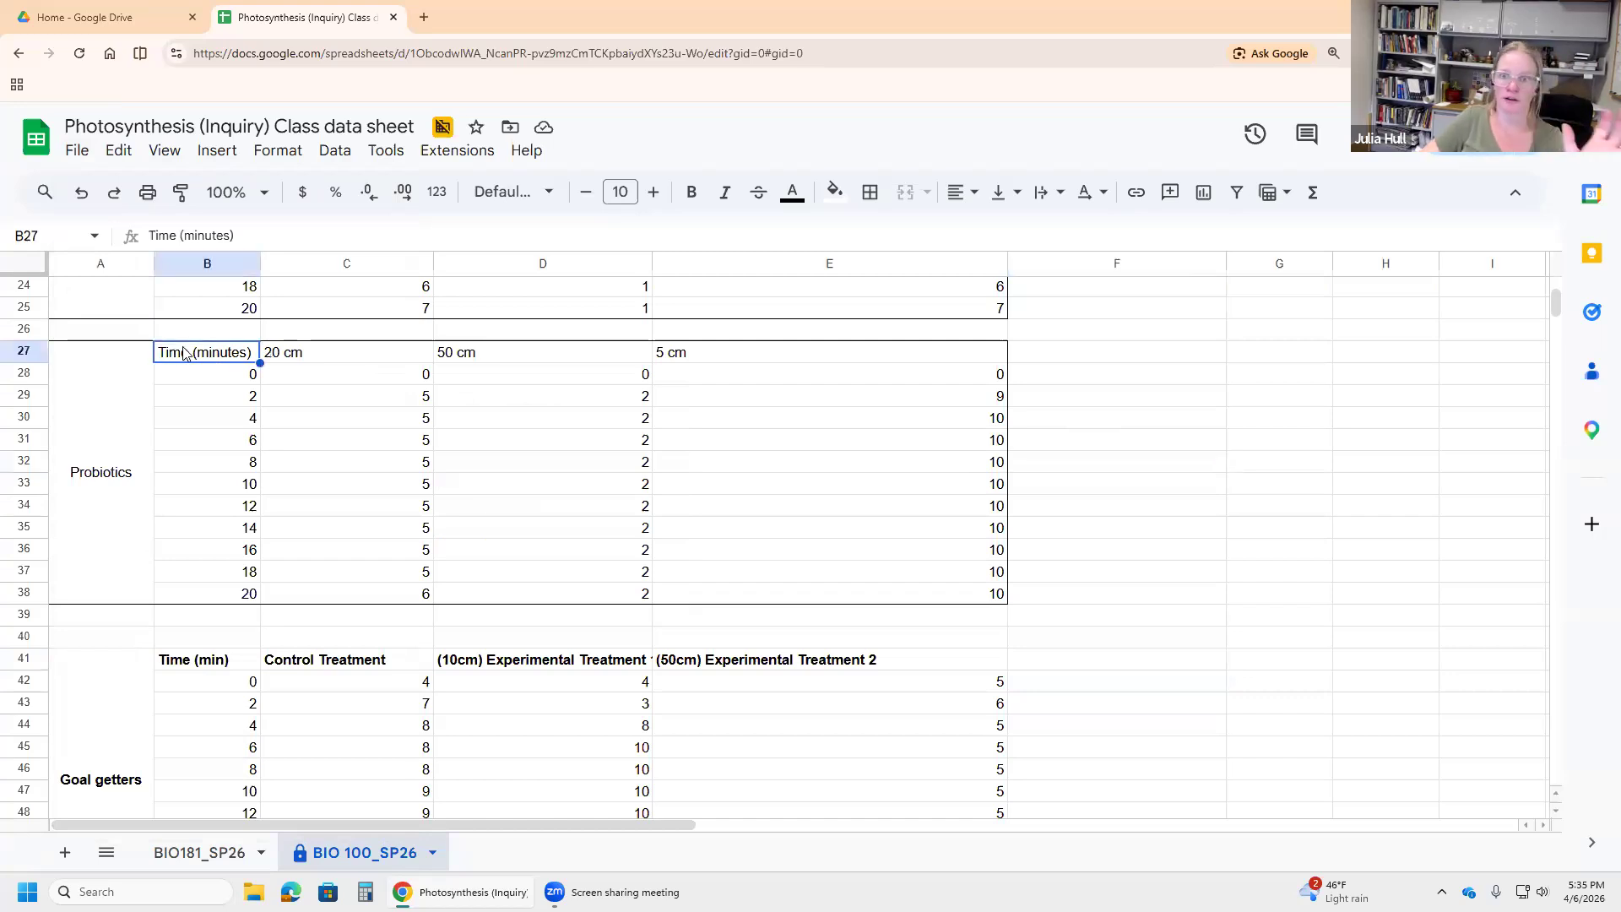
pyautogui.moveTo(184, 353); pyautogui.dragTo(775, 603)
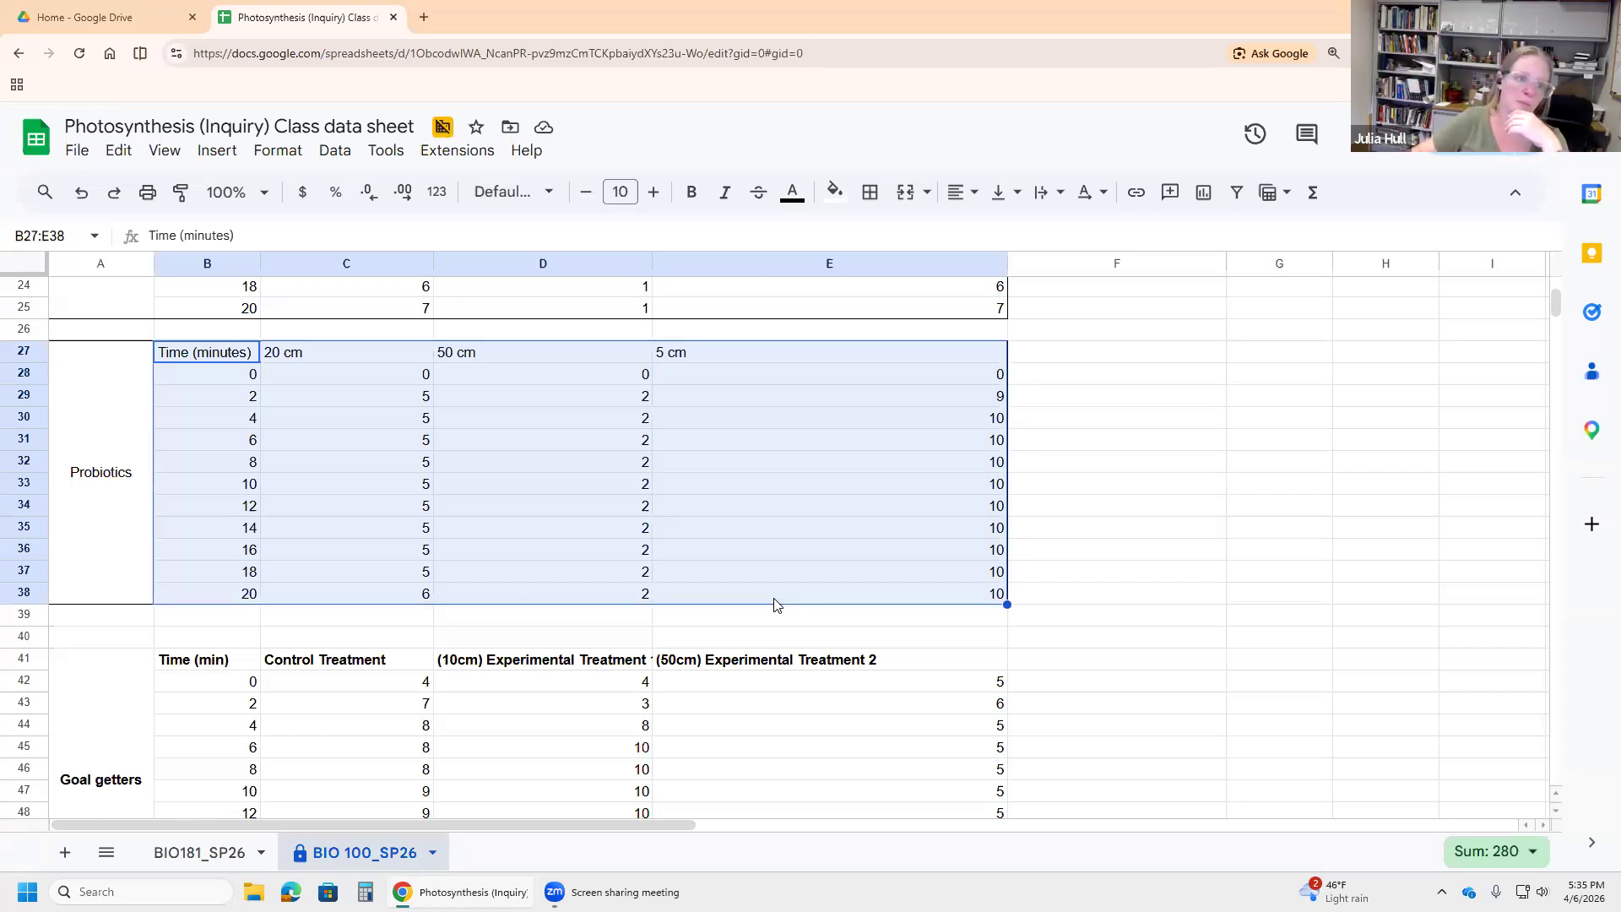
pyautogui.click(219, 152)
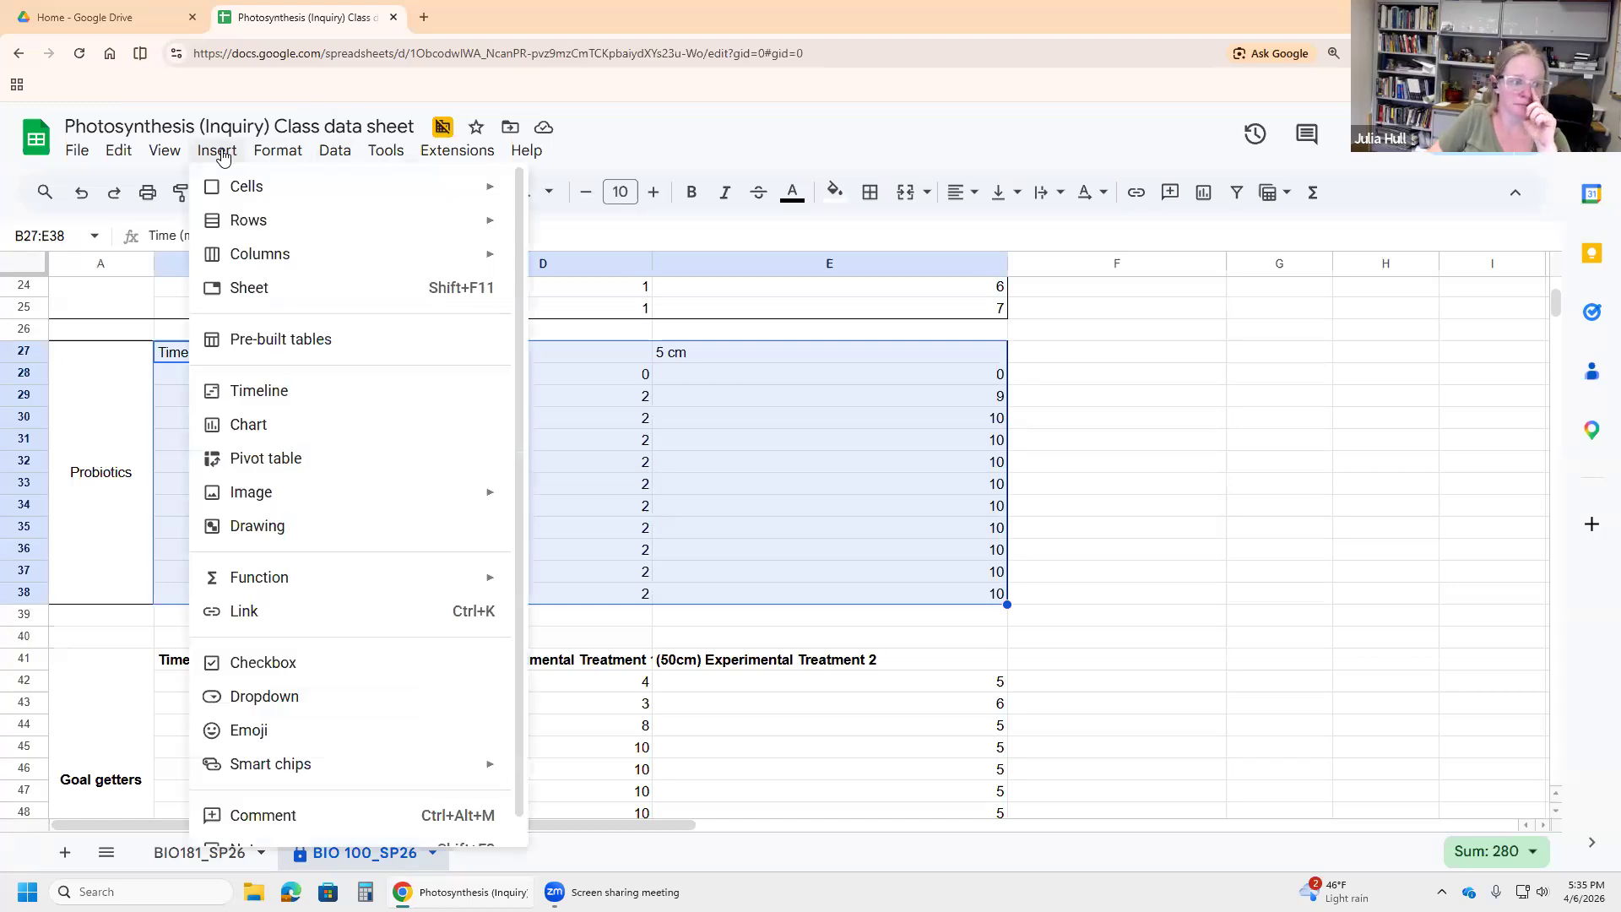
# Step: Insert a line chart of B27:E38, glance at Customize, and return to the Setup settings
pyautogui.click(288, 433)
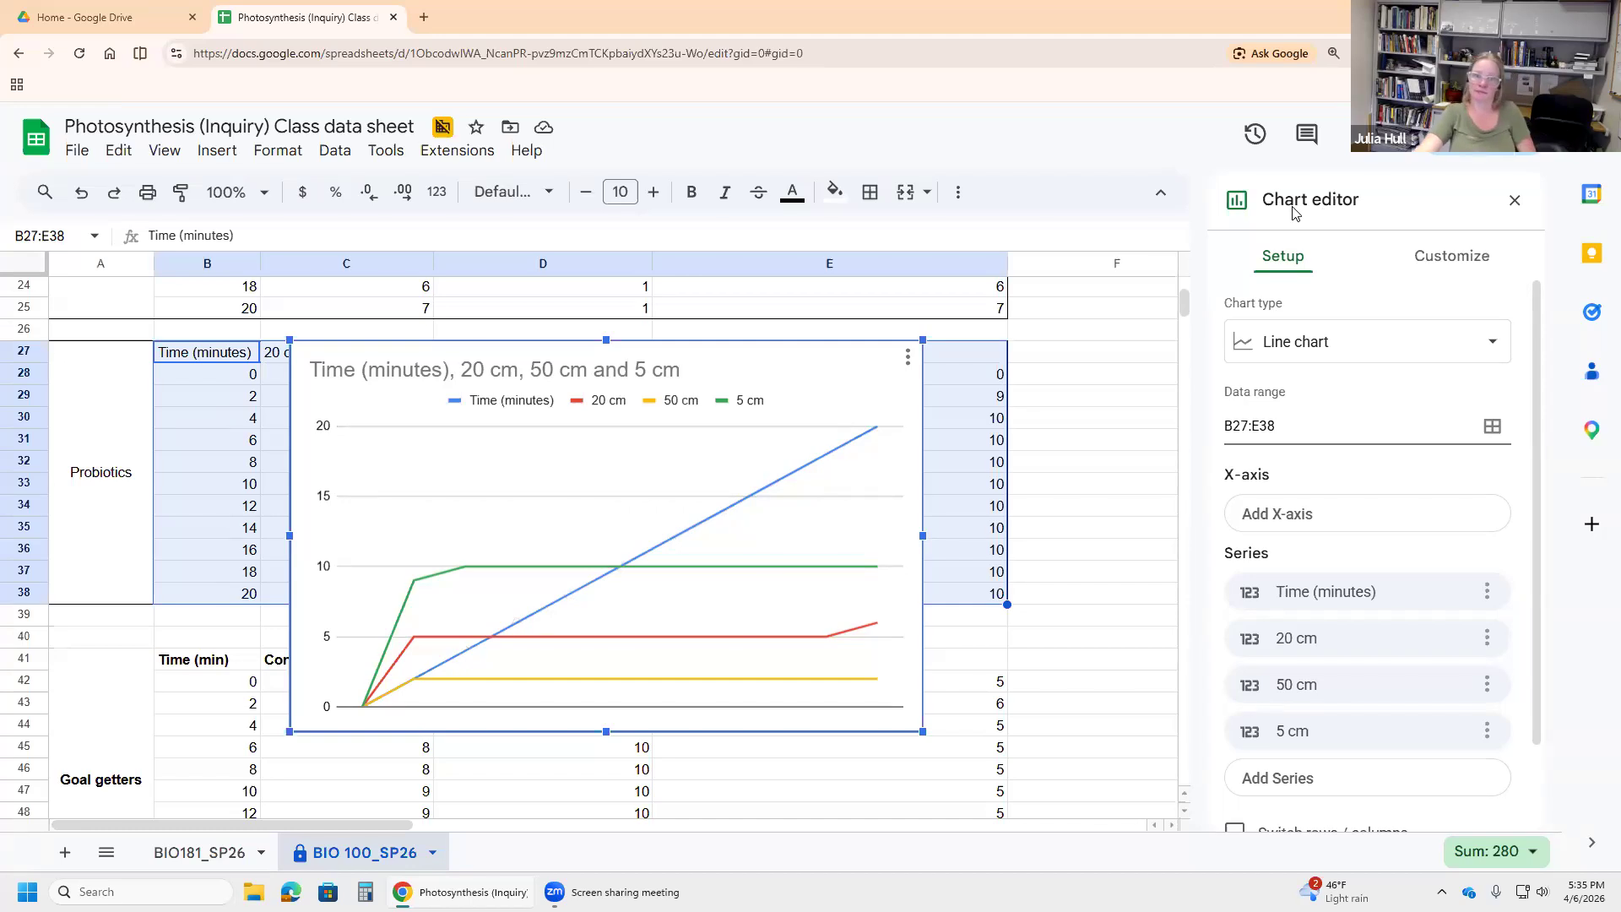
pyautogui.click(1453, 258)
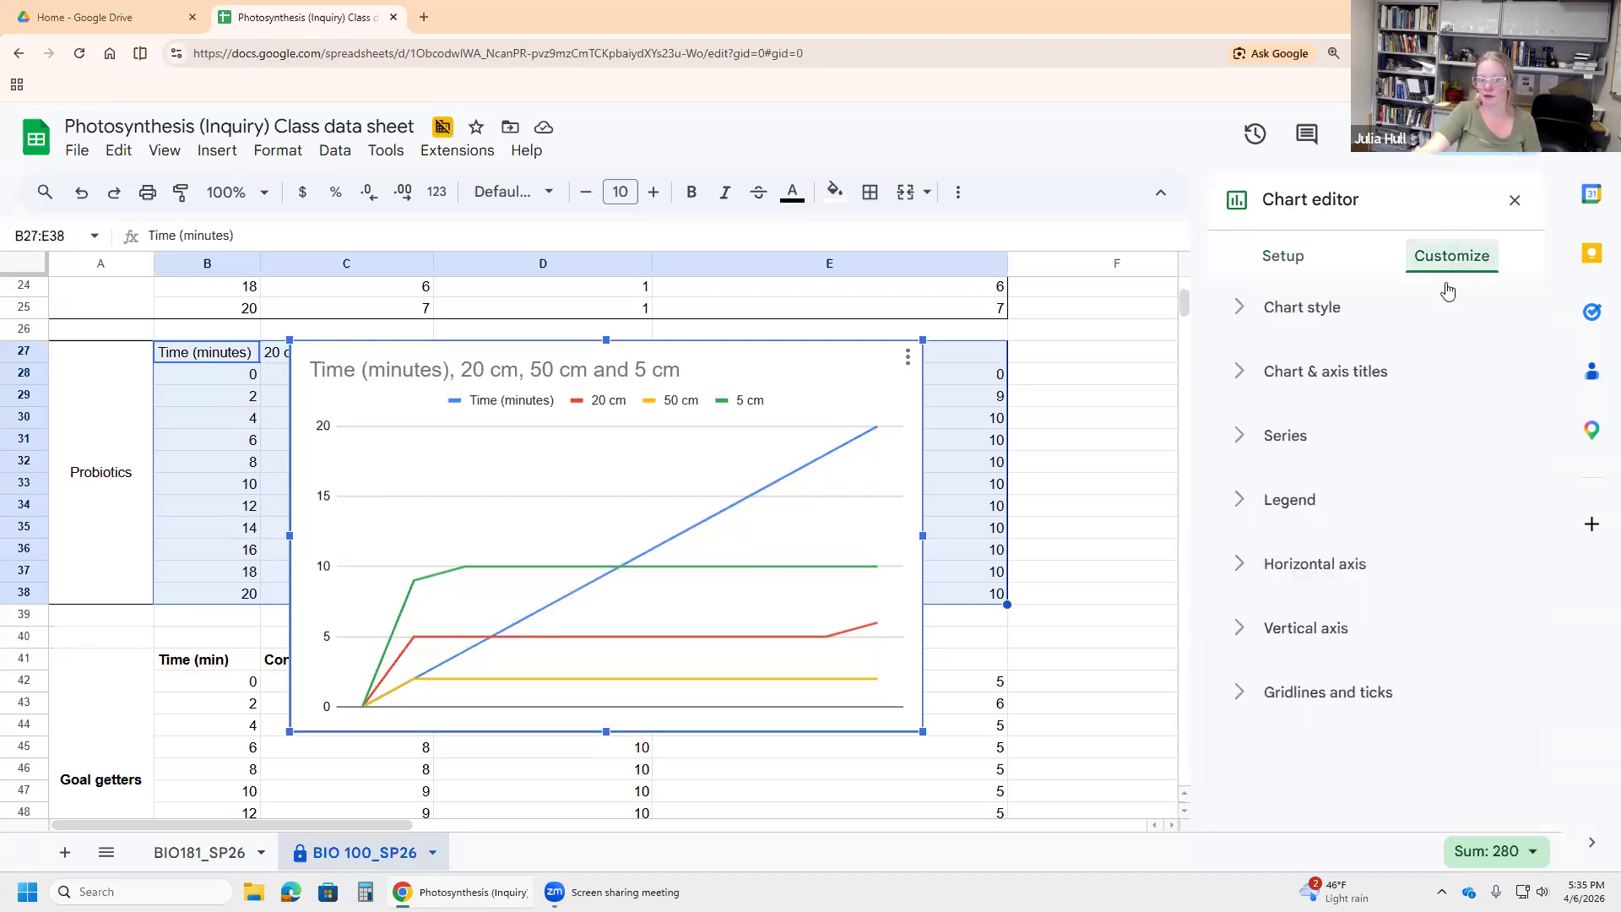
pyautogui.click(1272, 269)
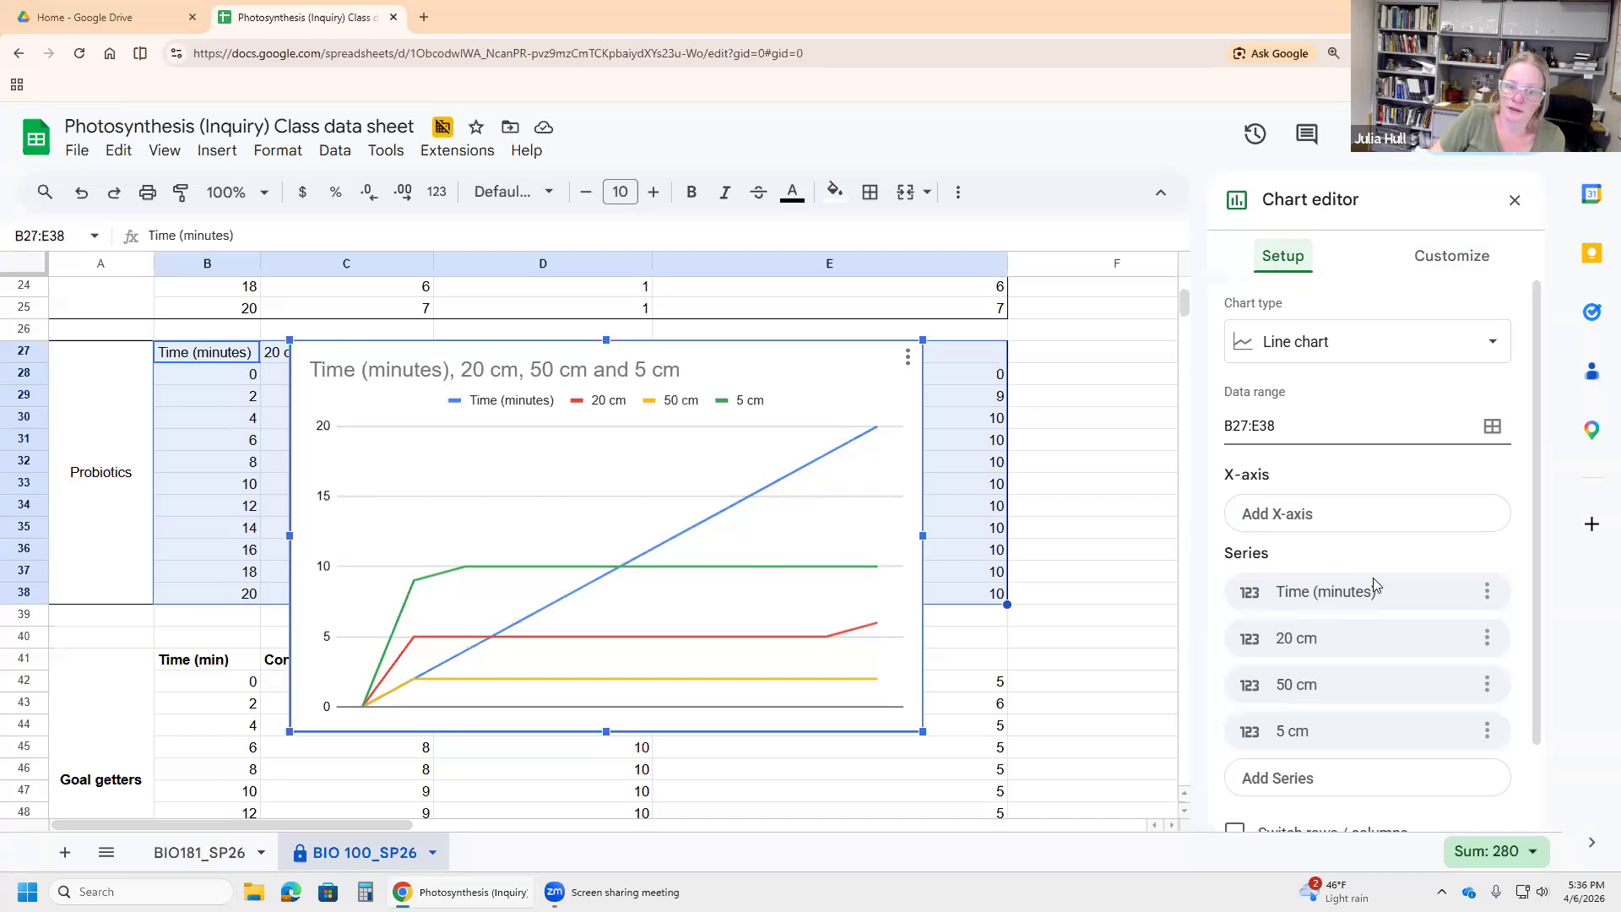
# Step: Remove the Time (minutes) series and use Time (minutes) as the chart's X-axis
pyautogui.click(1487, 592)
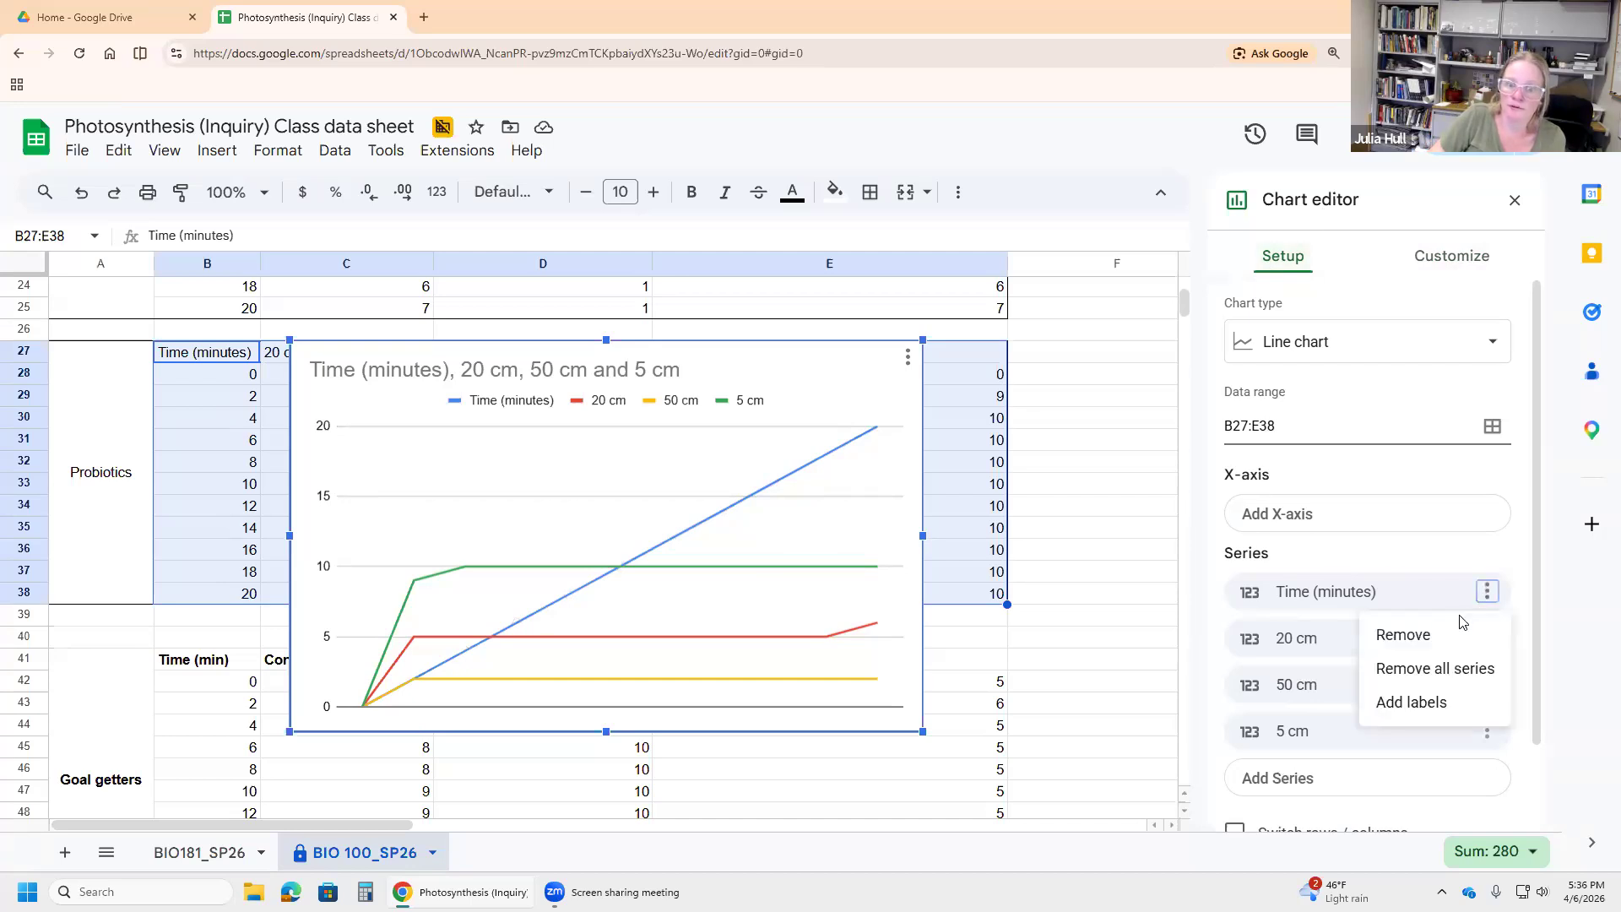
pyautogui.click(1403, 635)
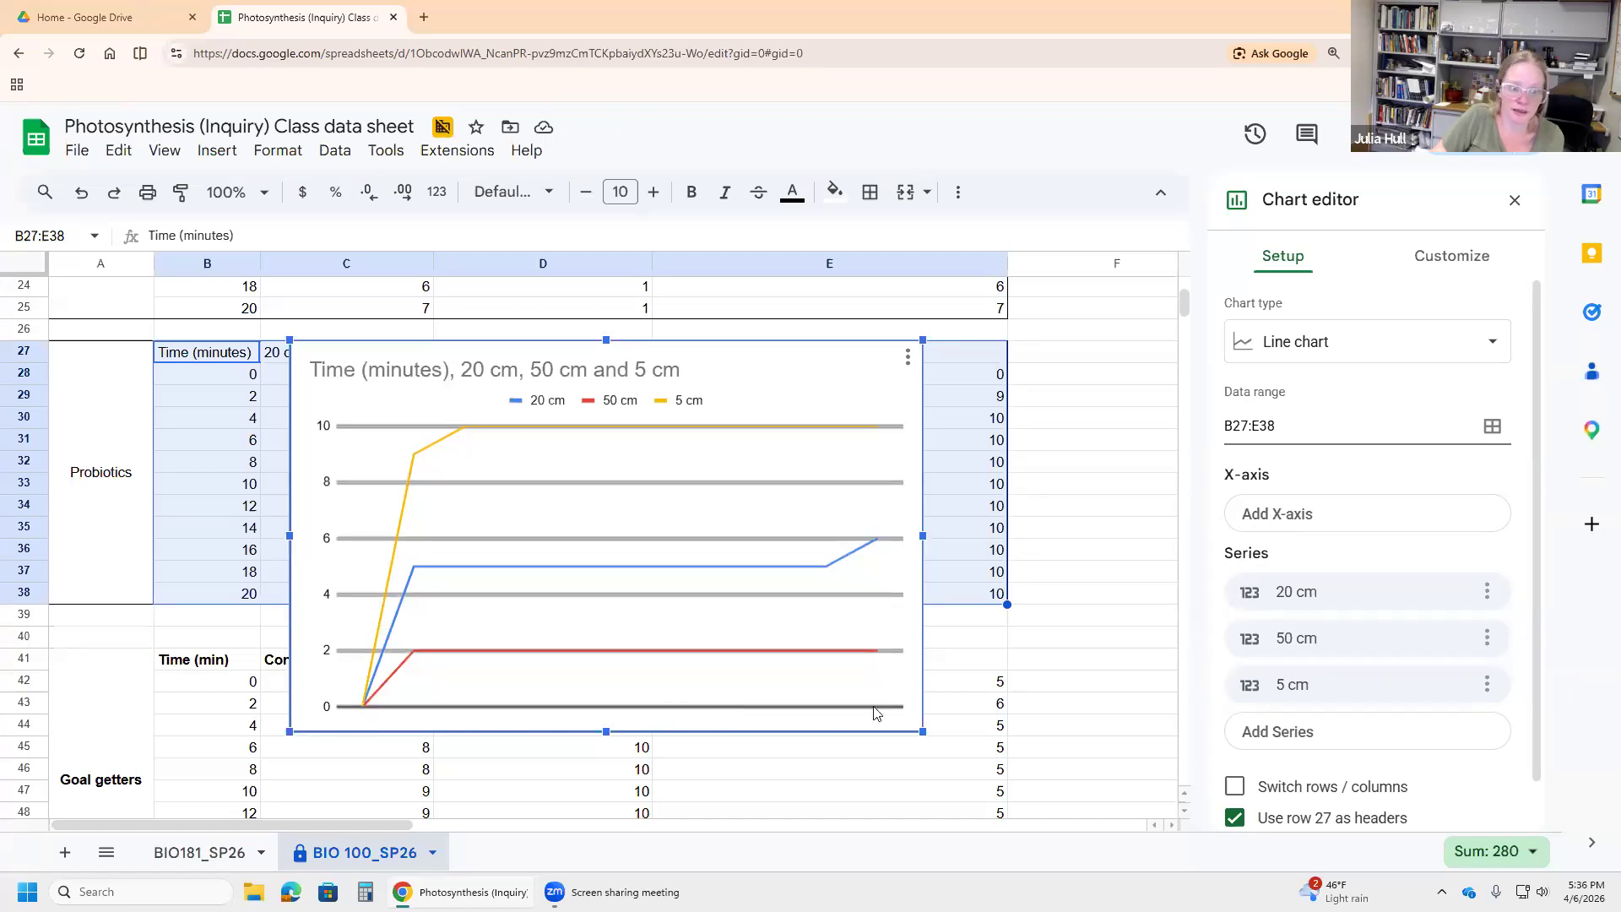
pyautogui.click(1274, 519)
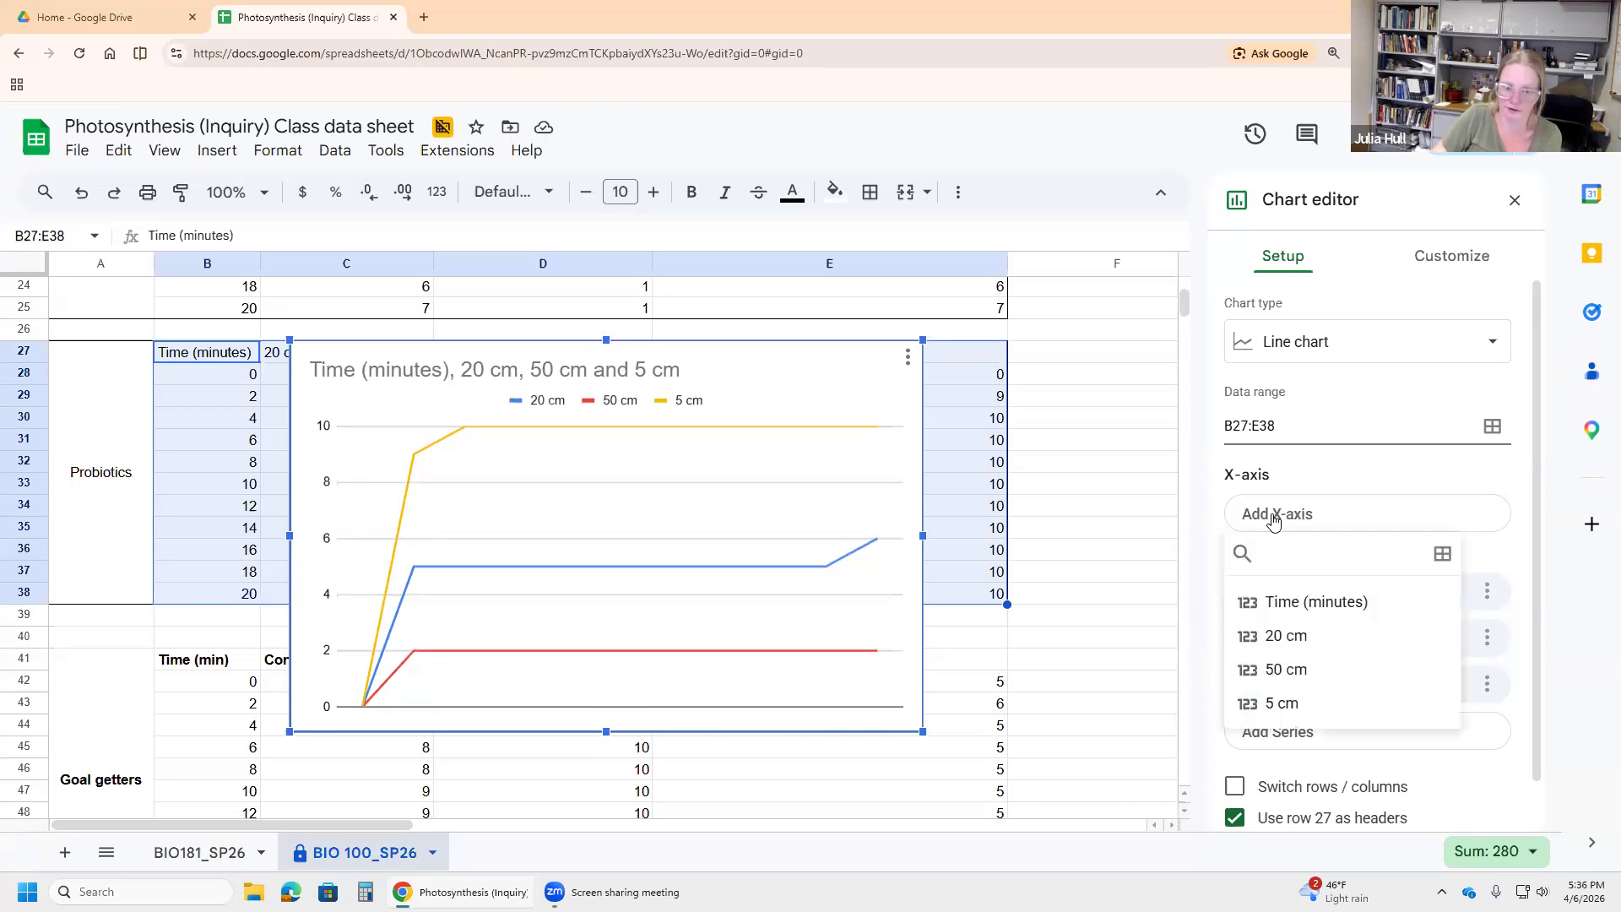
pyautogui.click(1292, 615)
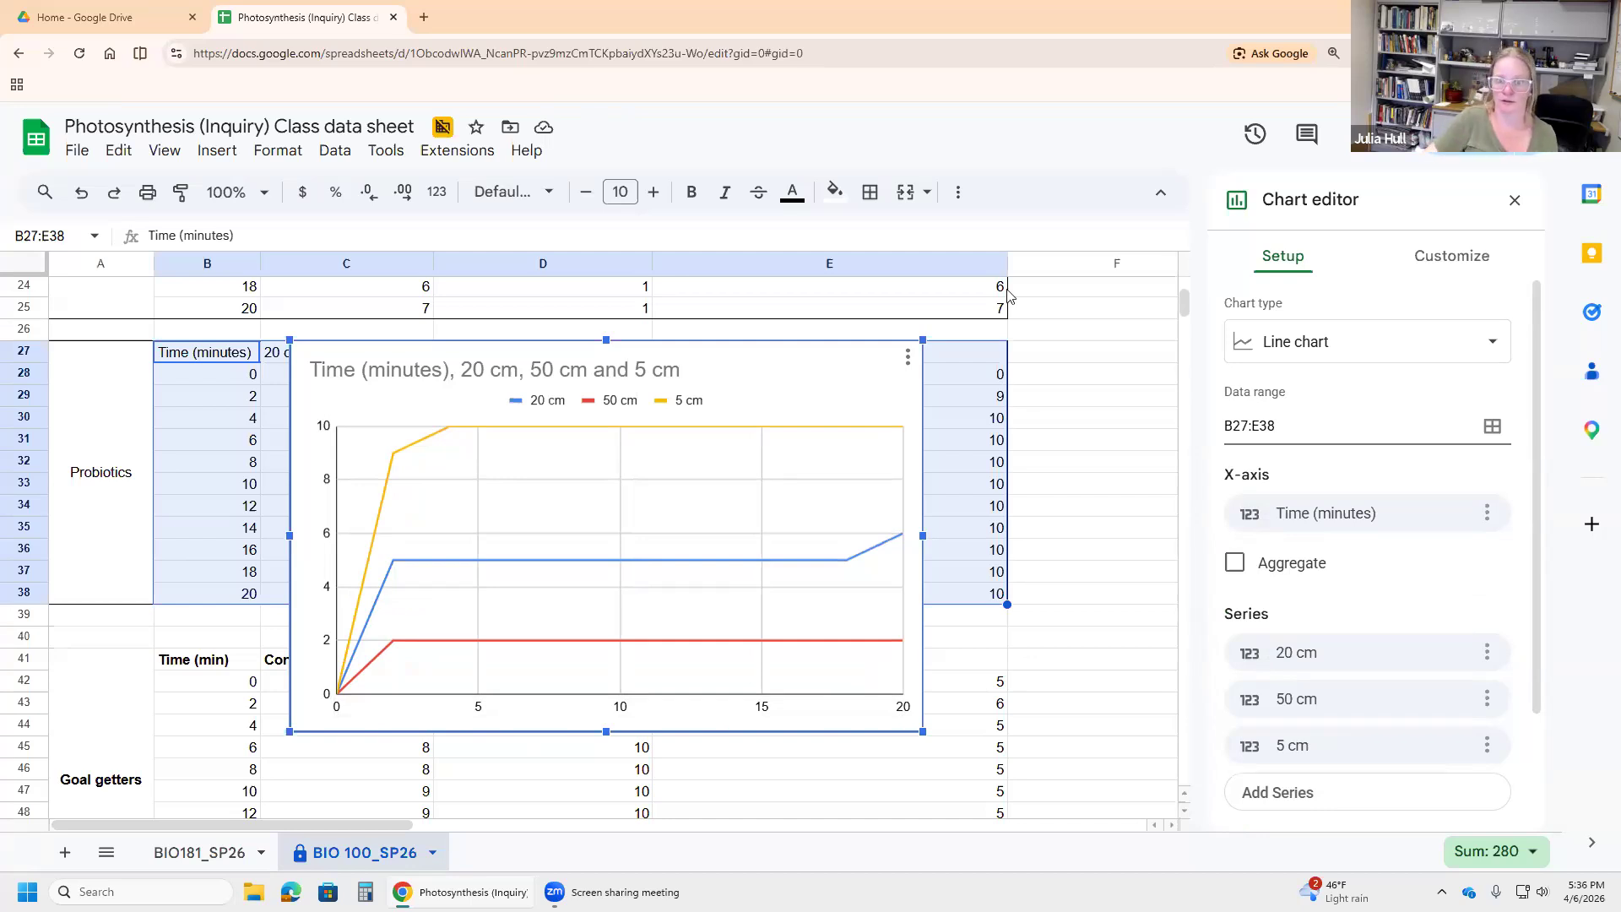
pyautogui.click(1462, 265)
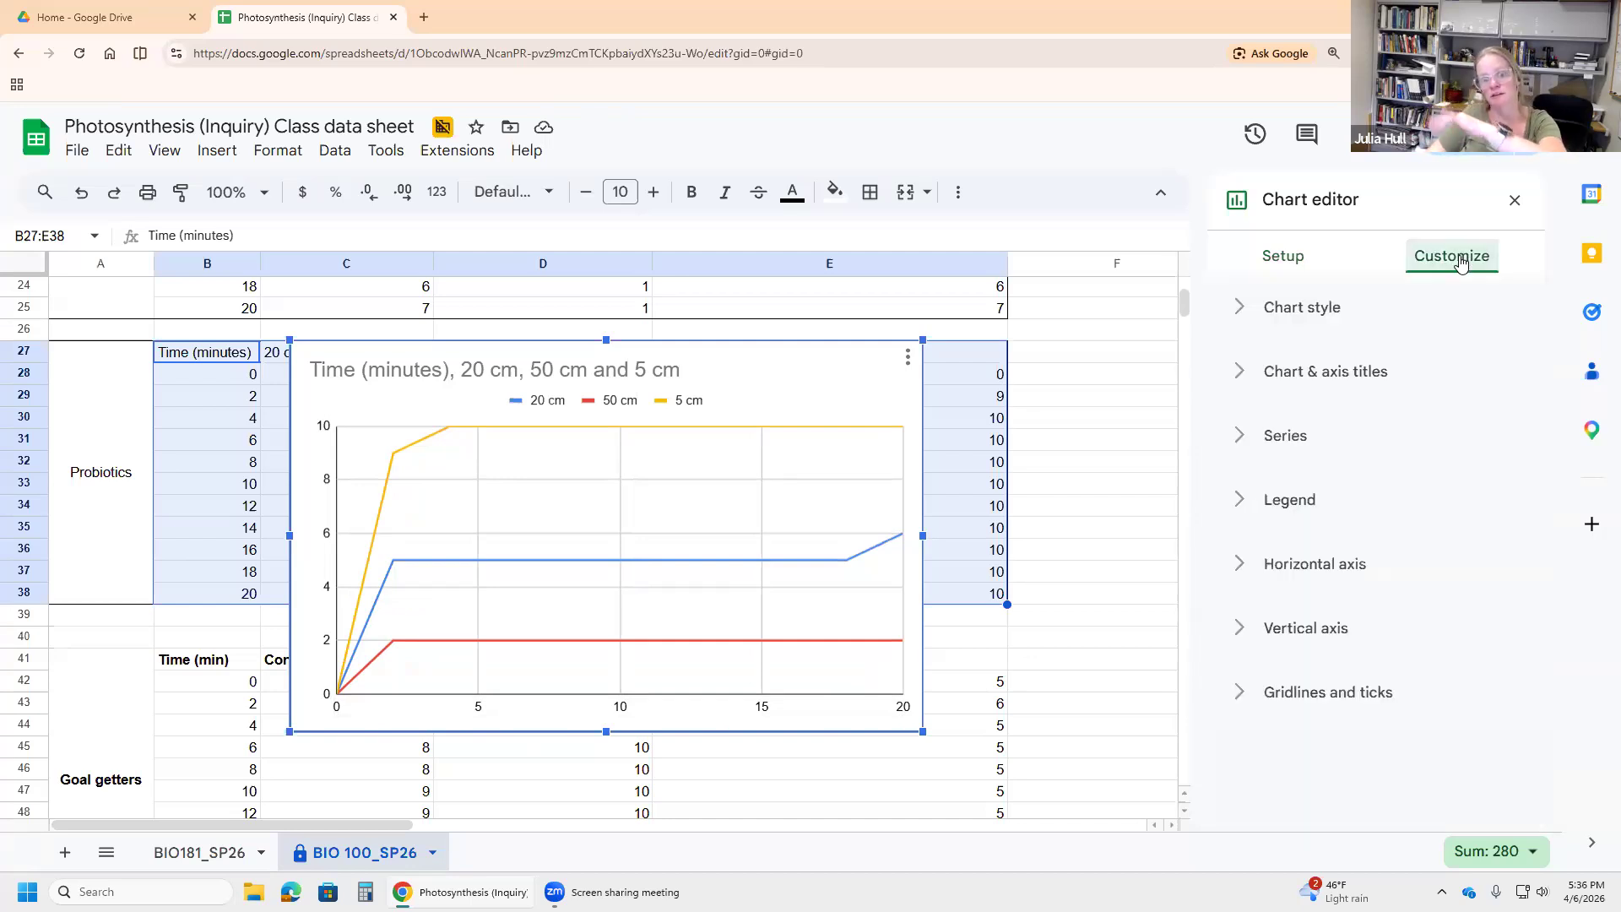
# Step: Set the chart's horizontal axis title to 'Time (minutes)'
pyautogui.click(1241, 377)
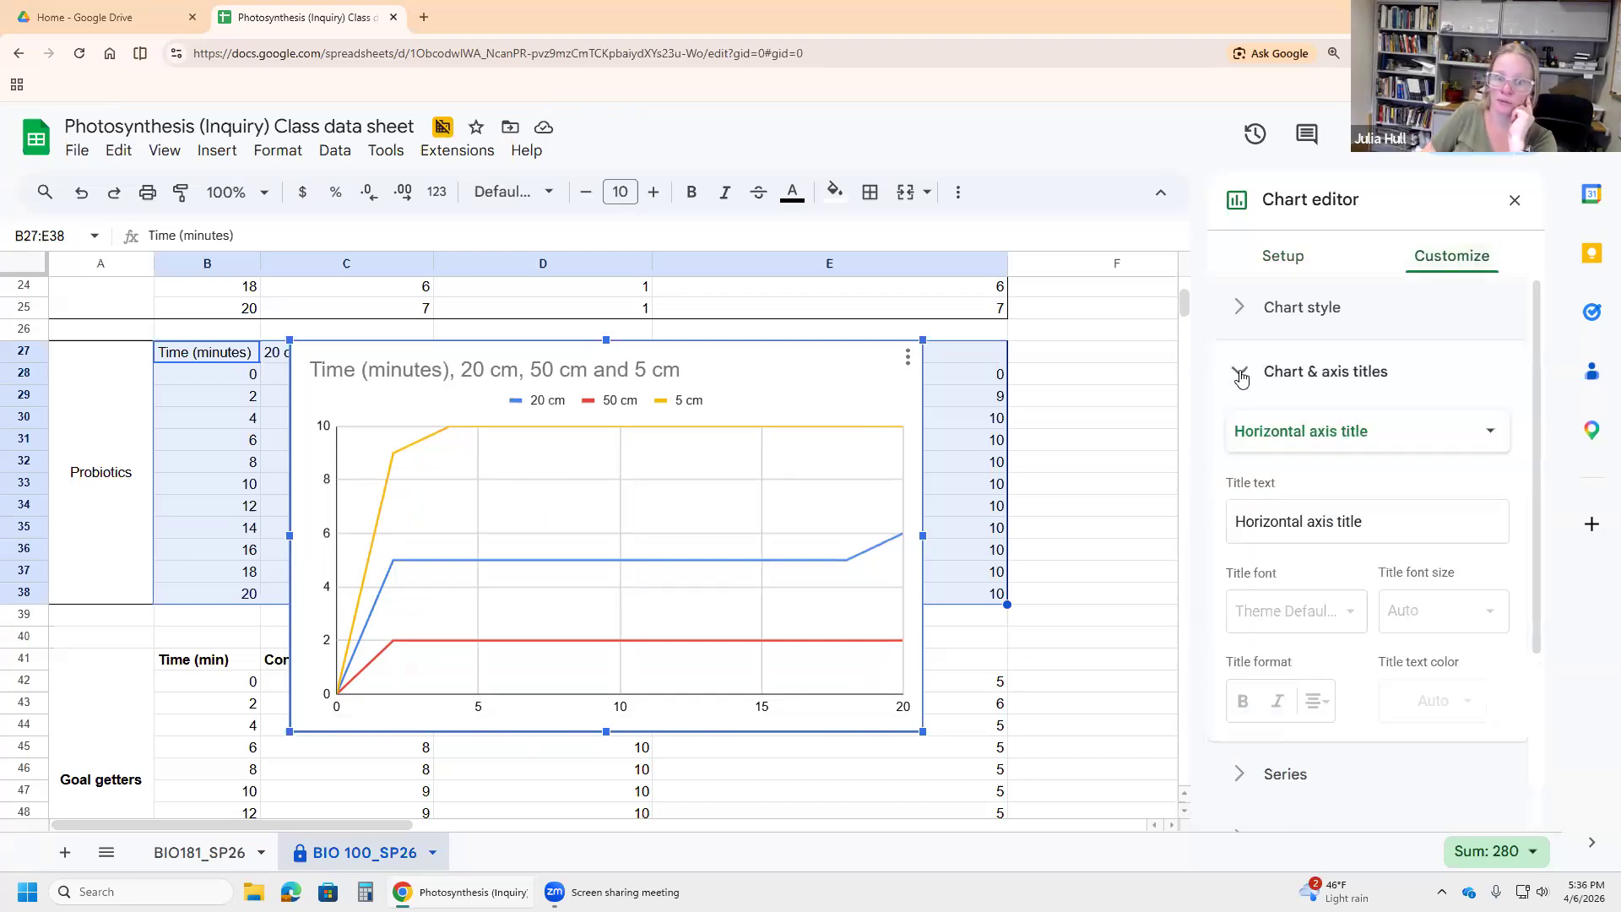
pyautogui.click(1294, 443)
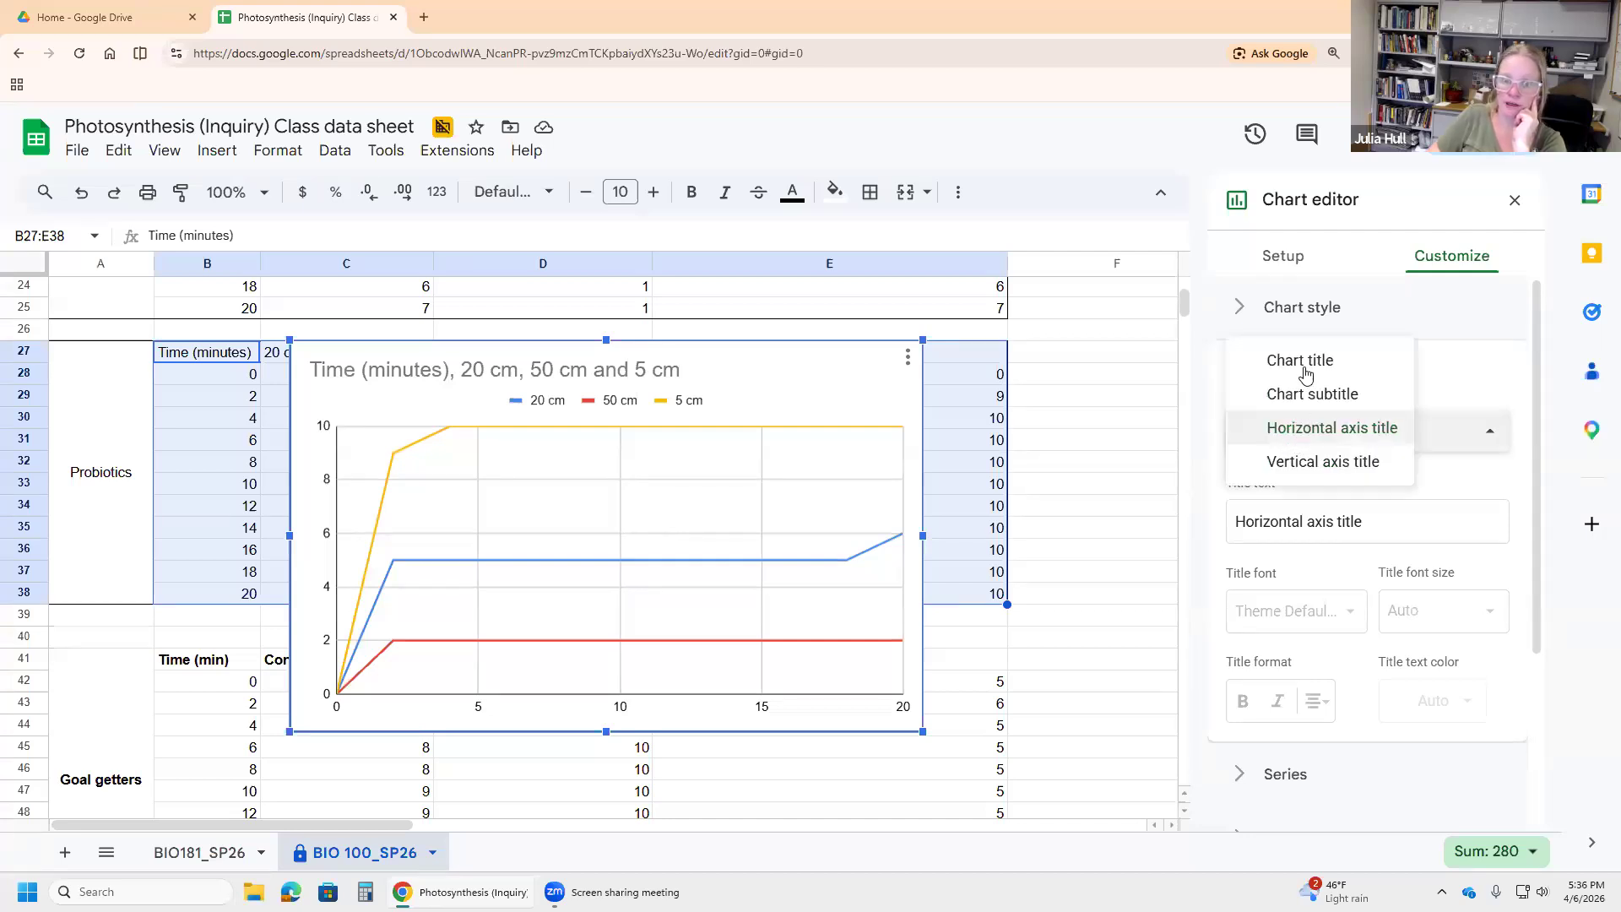
pyautogui.click(1298, 441)
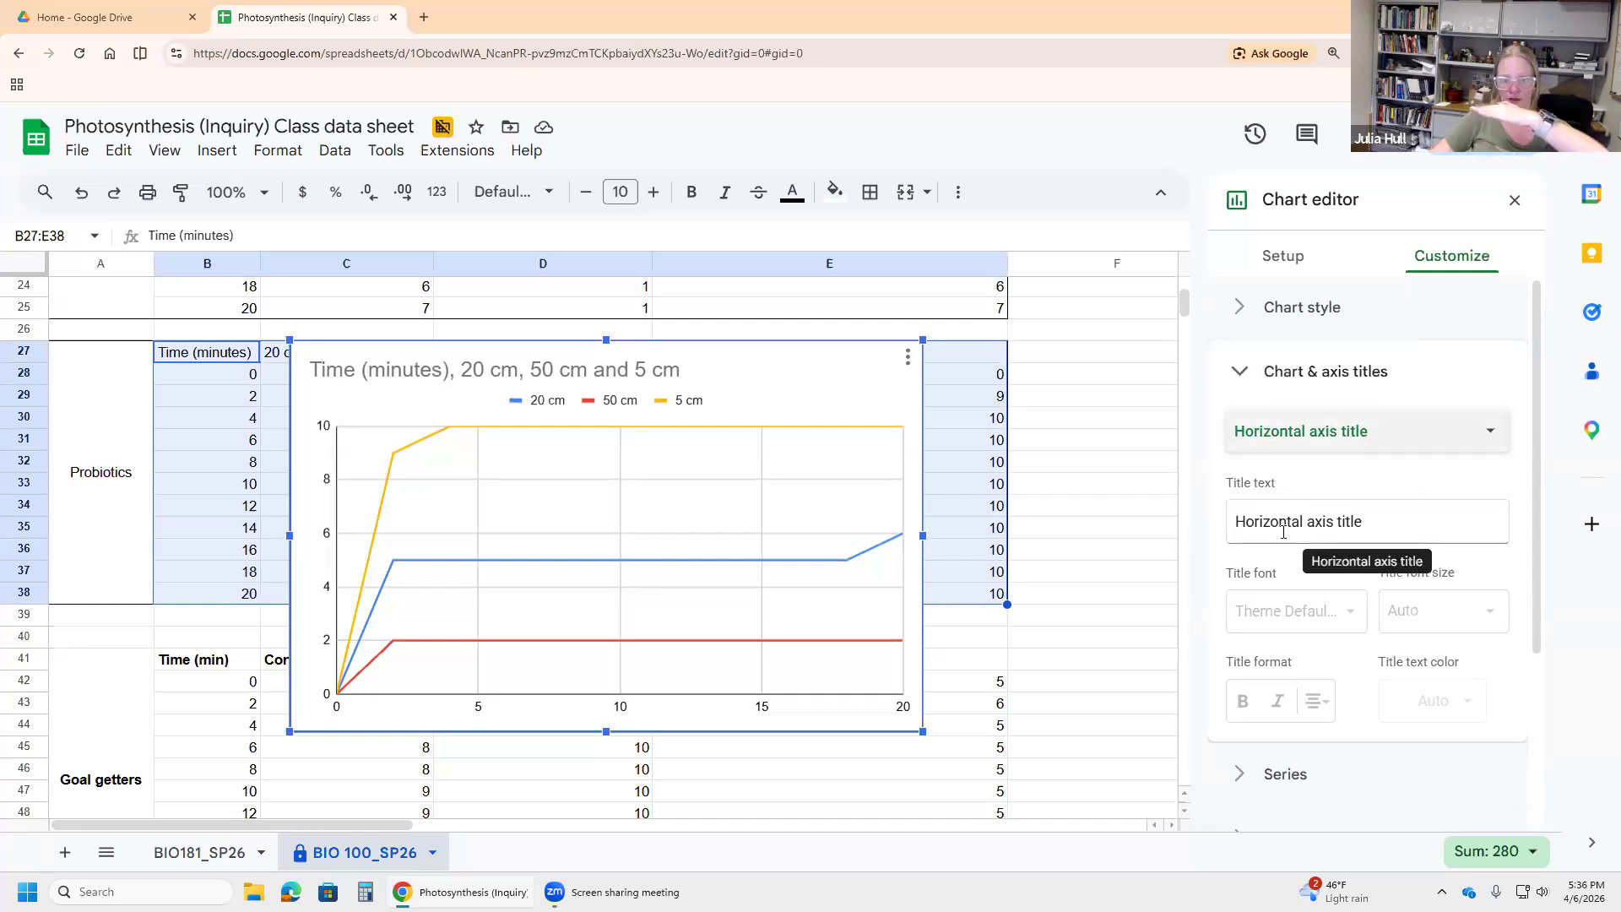
pyautogui.click(1282, 532)
pyautogui.write('Time ')
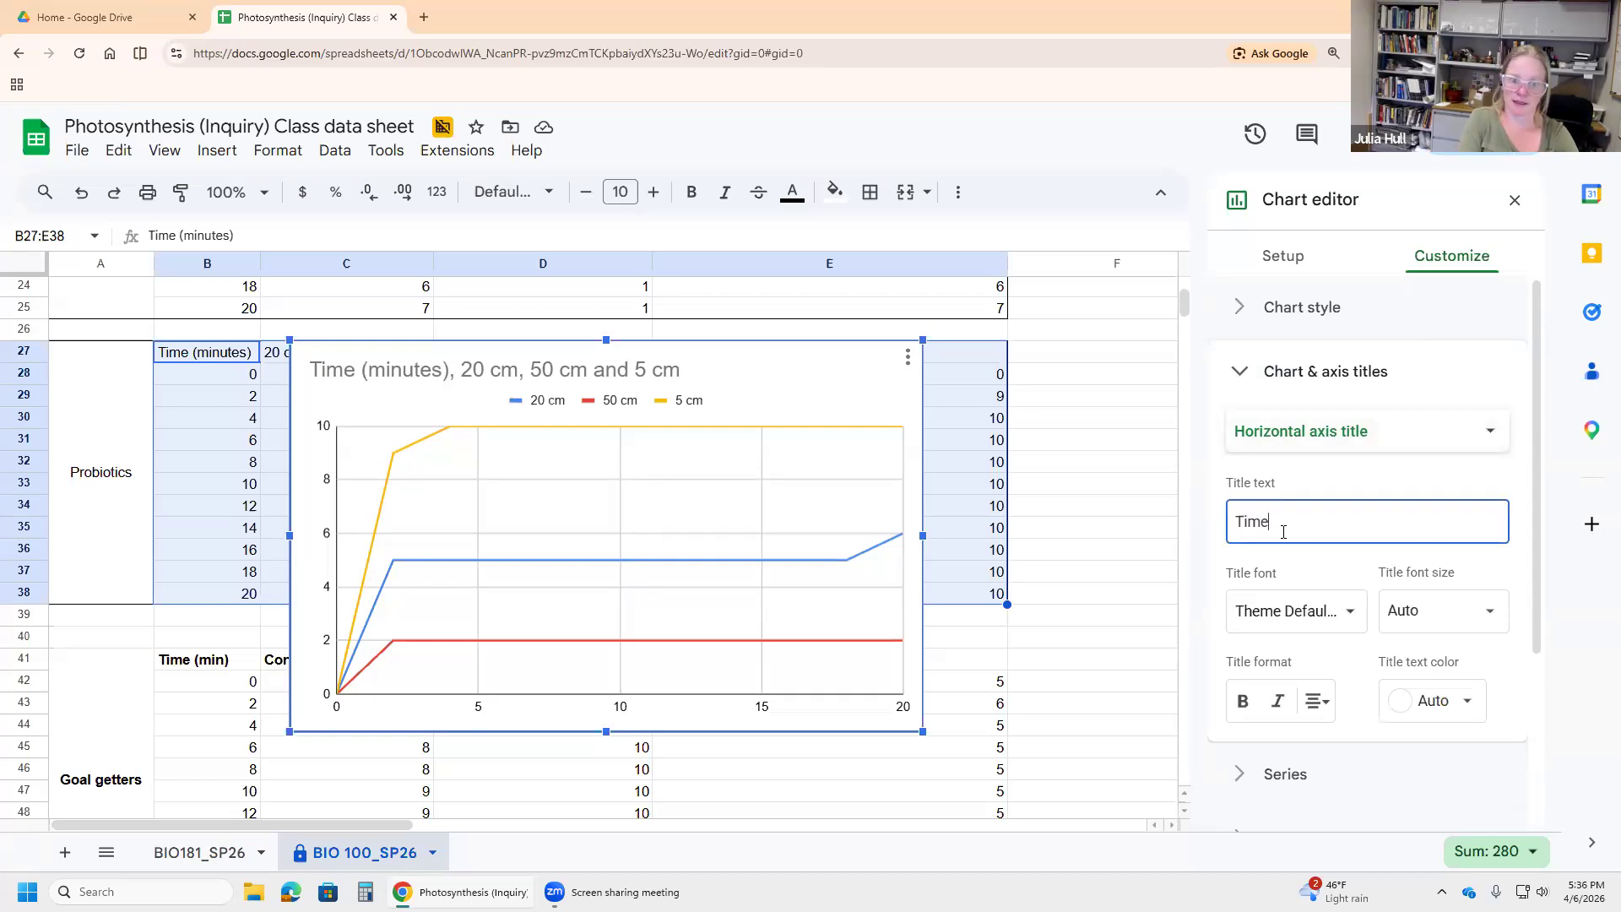
pyautogui.write('(minutes)')
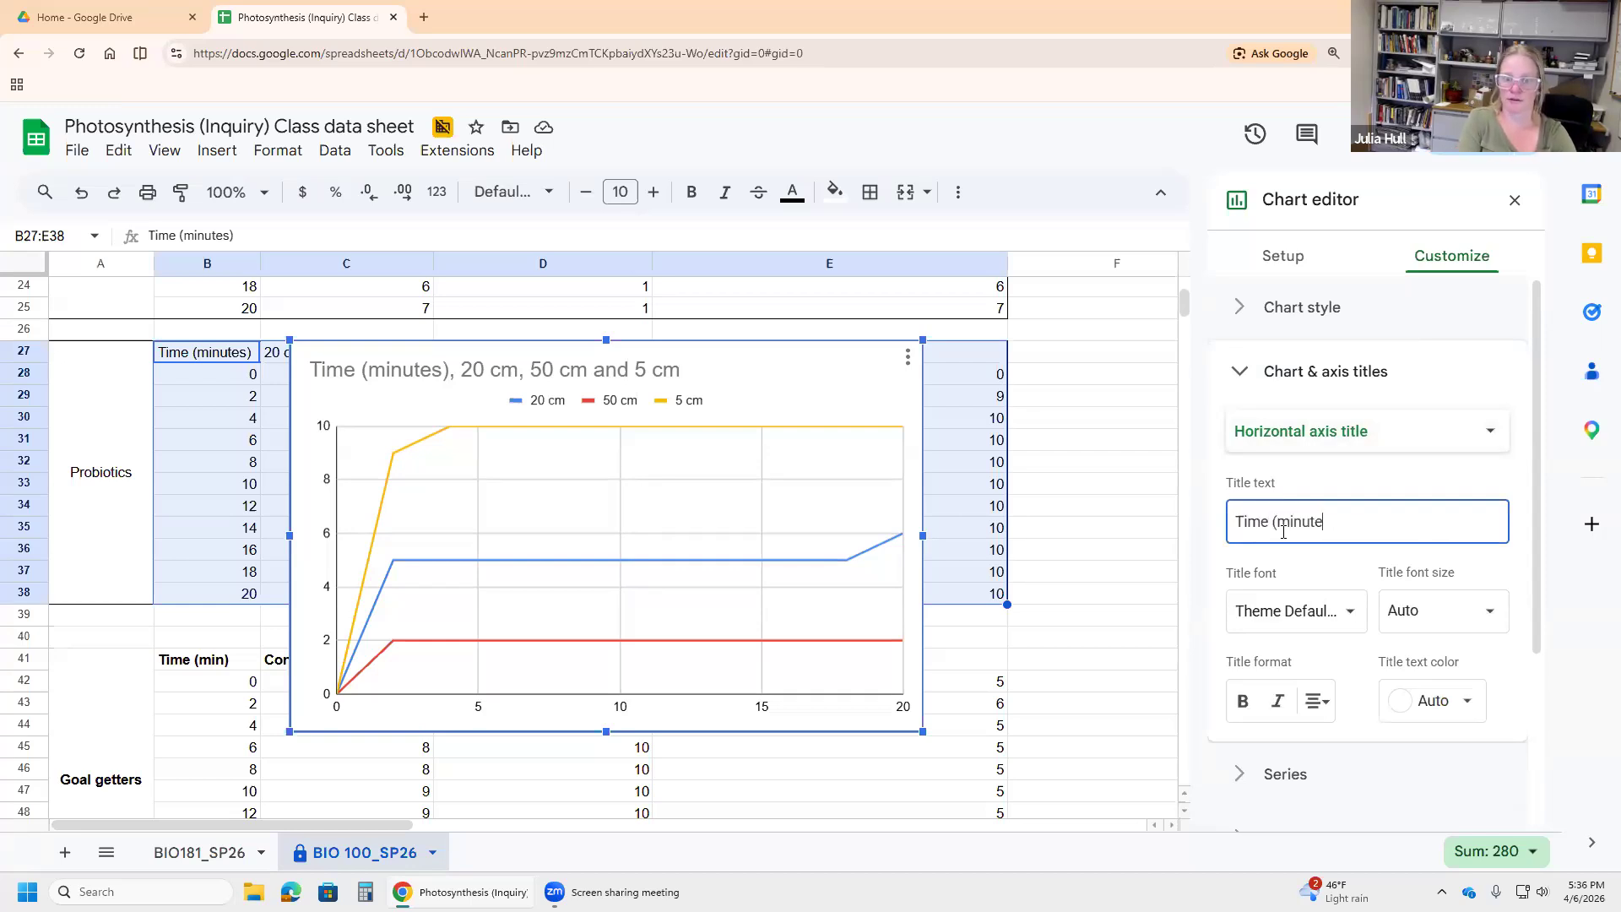
pyautogui.click(1051, 623)
# Step: Set the vertical axis title to 'Floating leaf discs'
pyautogui.click(771, 387)
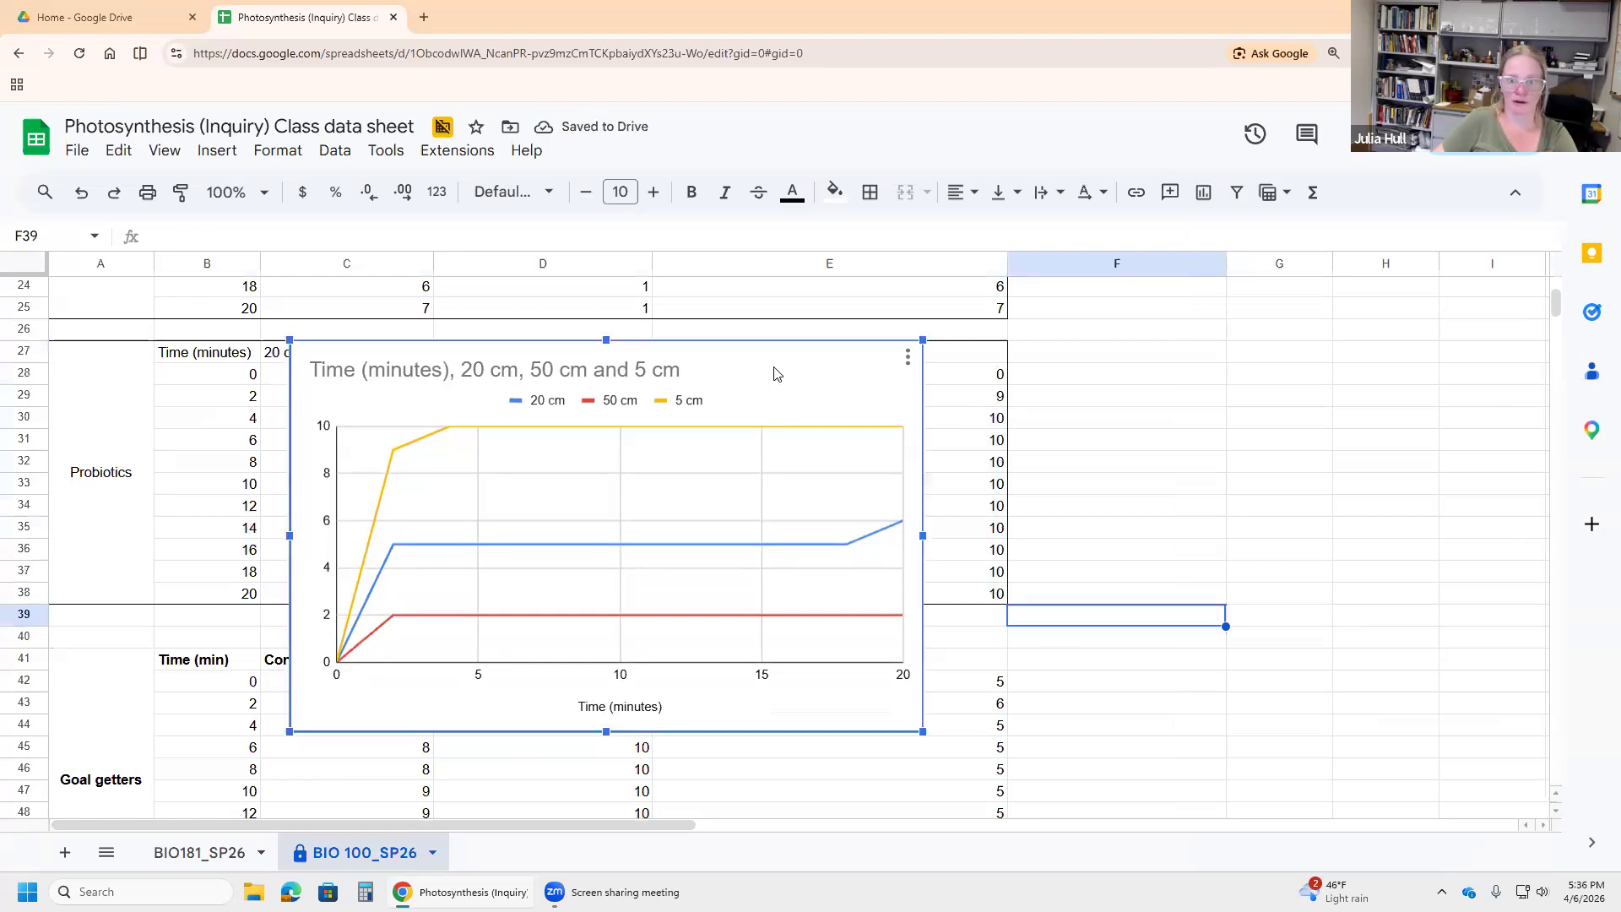
pyautogui.doubleClick(776, 372)
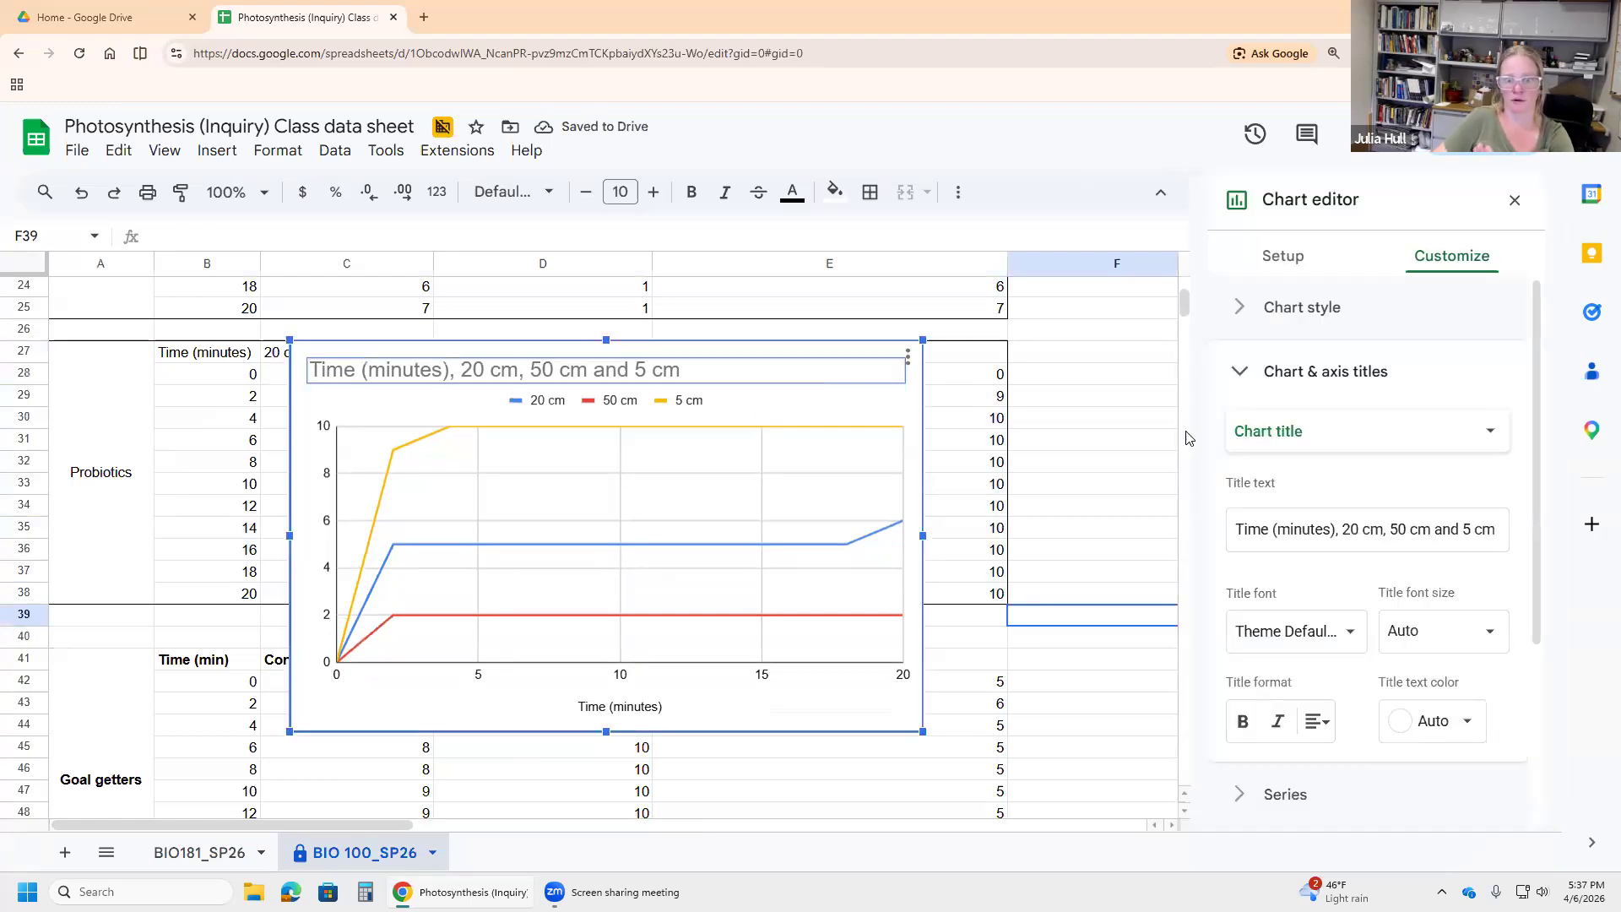
pyautogui.click(1311, 447)
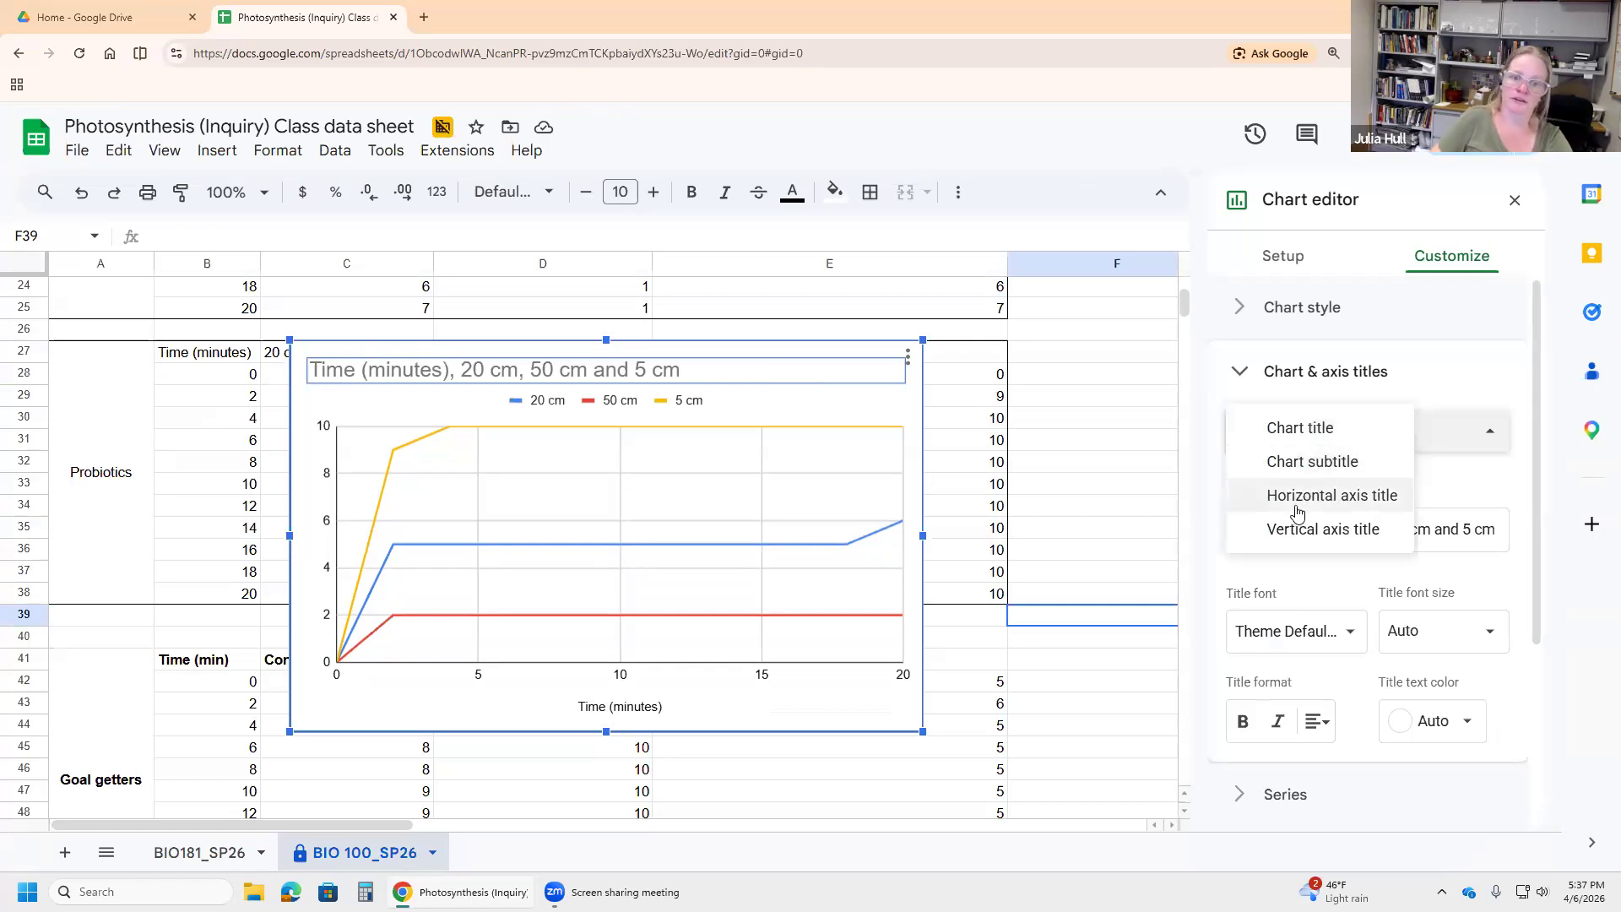
pyautogui.click(1297, 530)
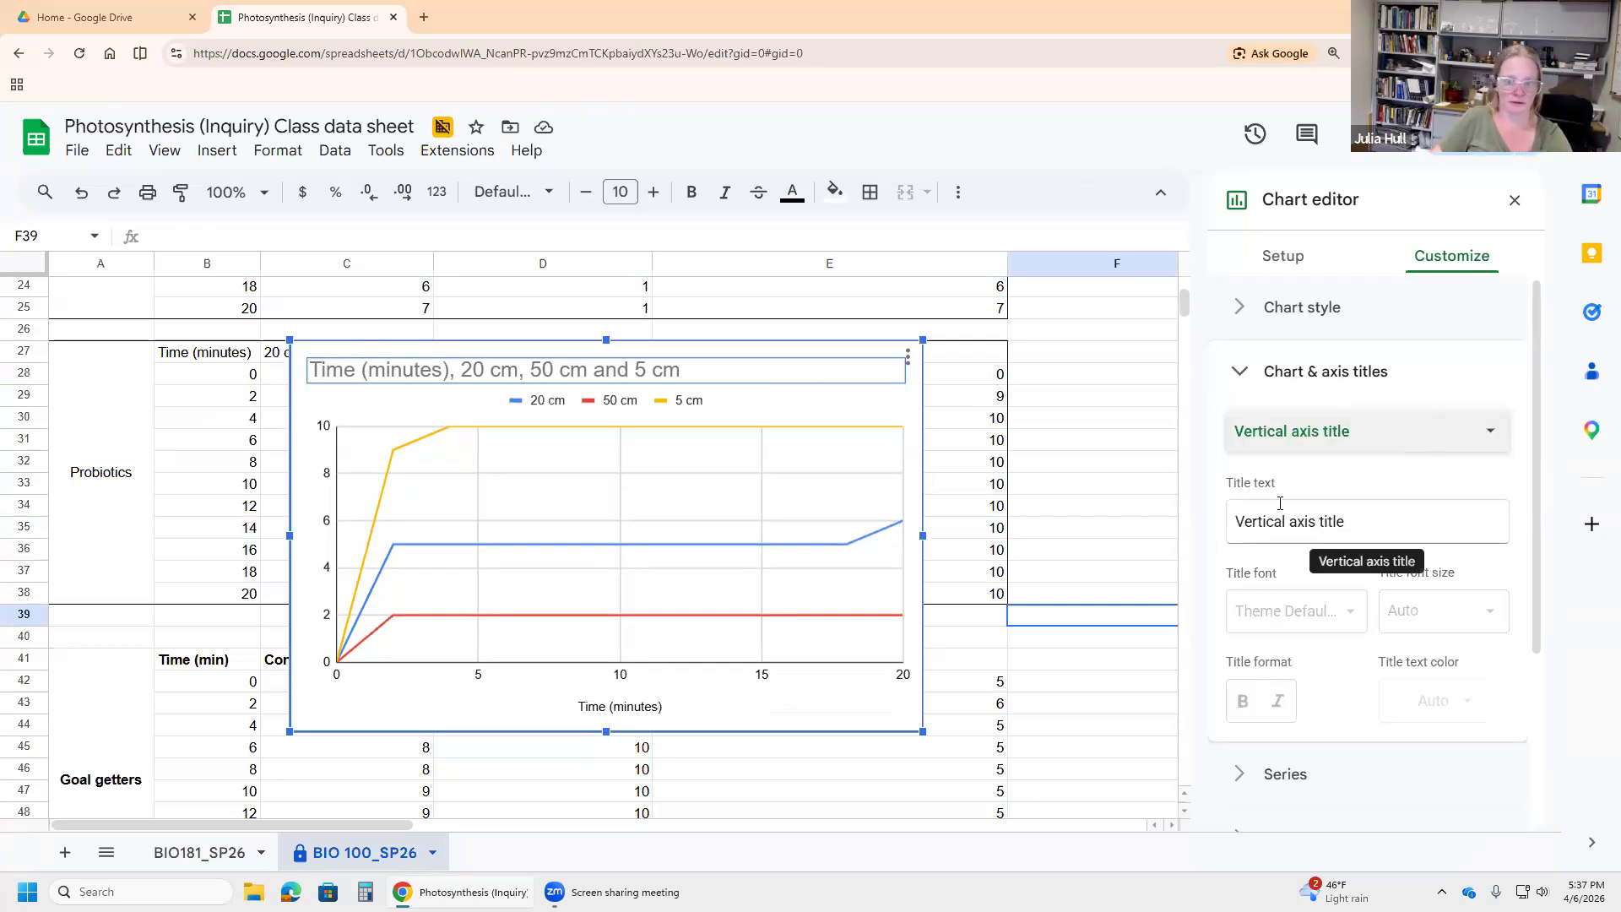
pyautogui.write('Fl')
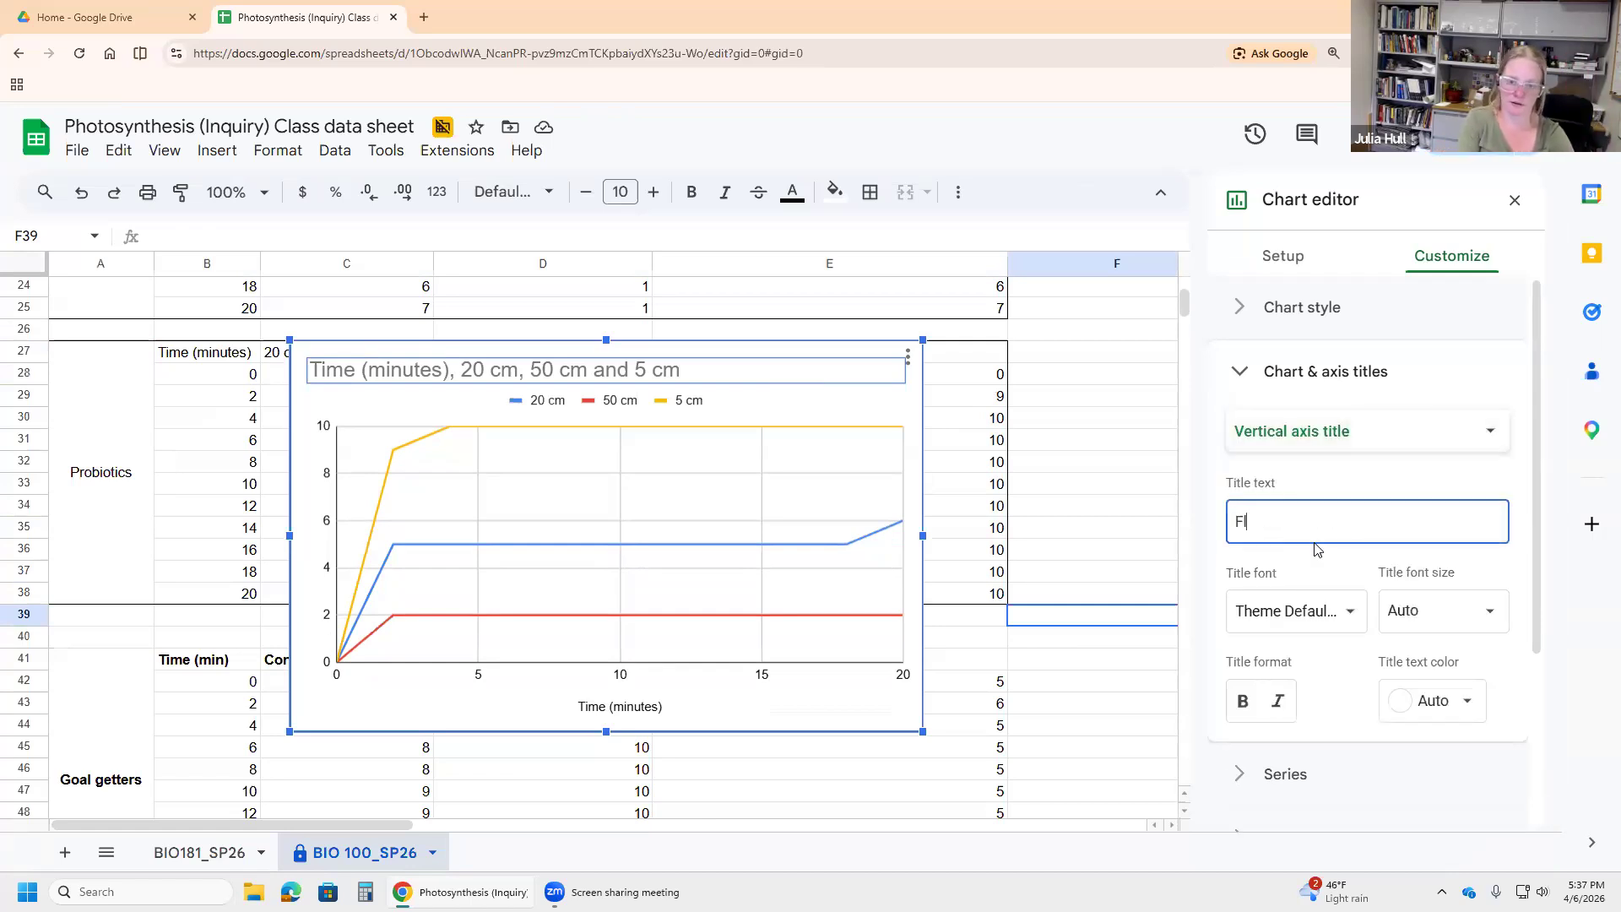
pyautogui.write('oating leaf discs')
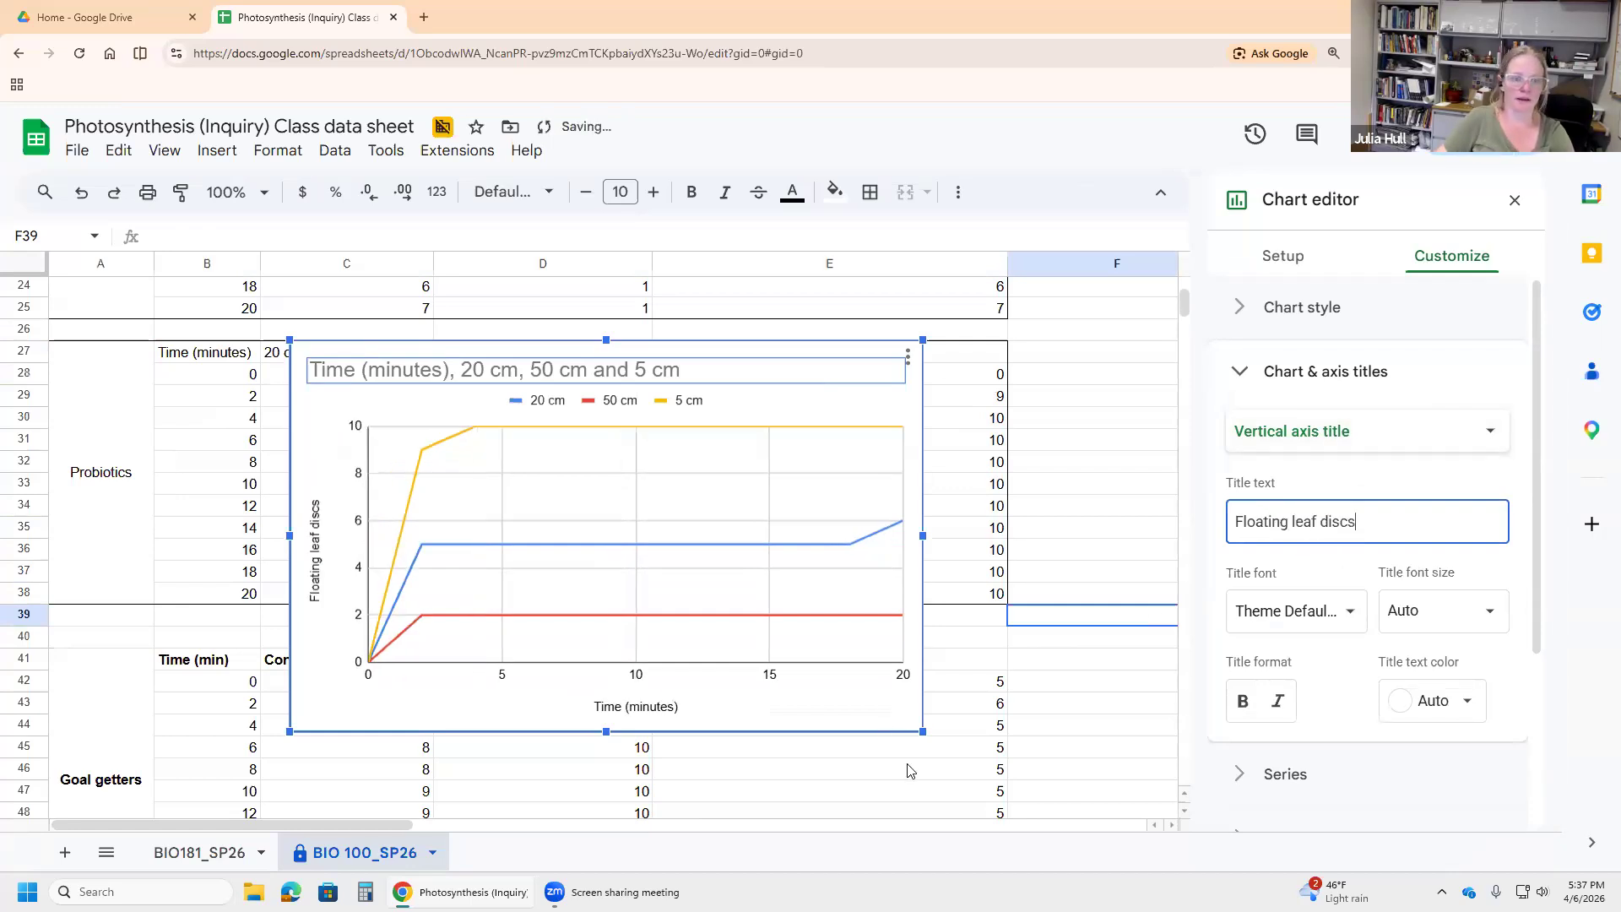
pyautogui.click(844, 768)
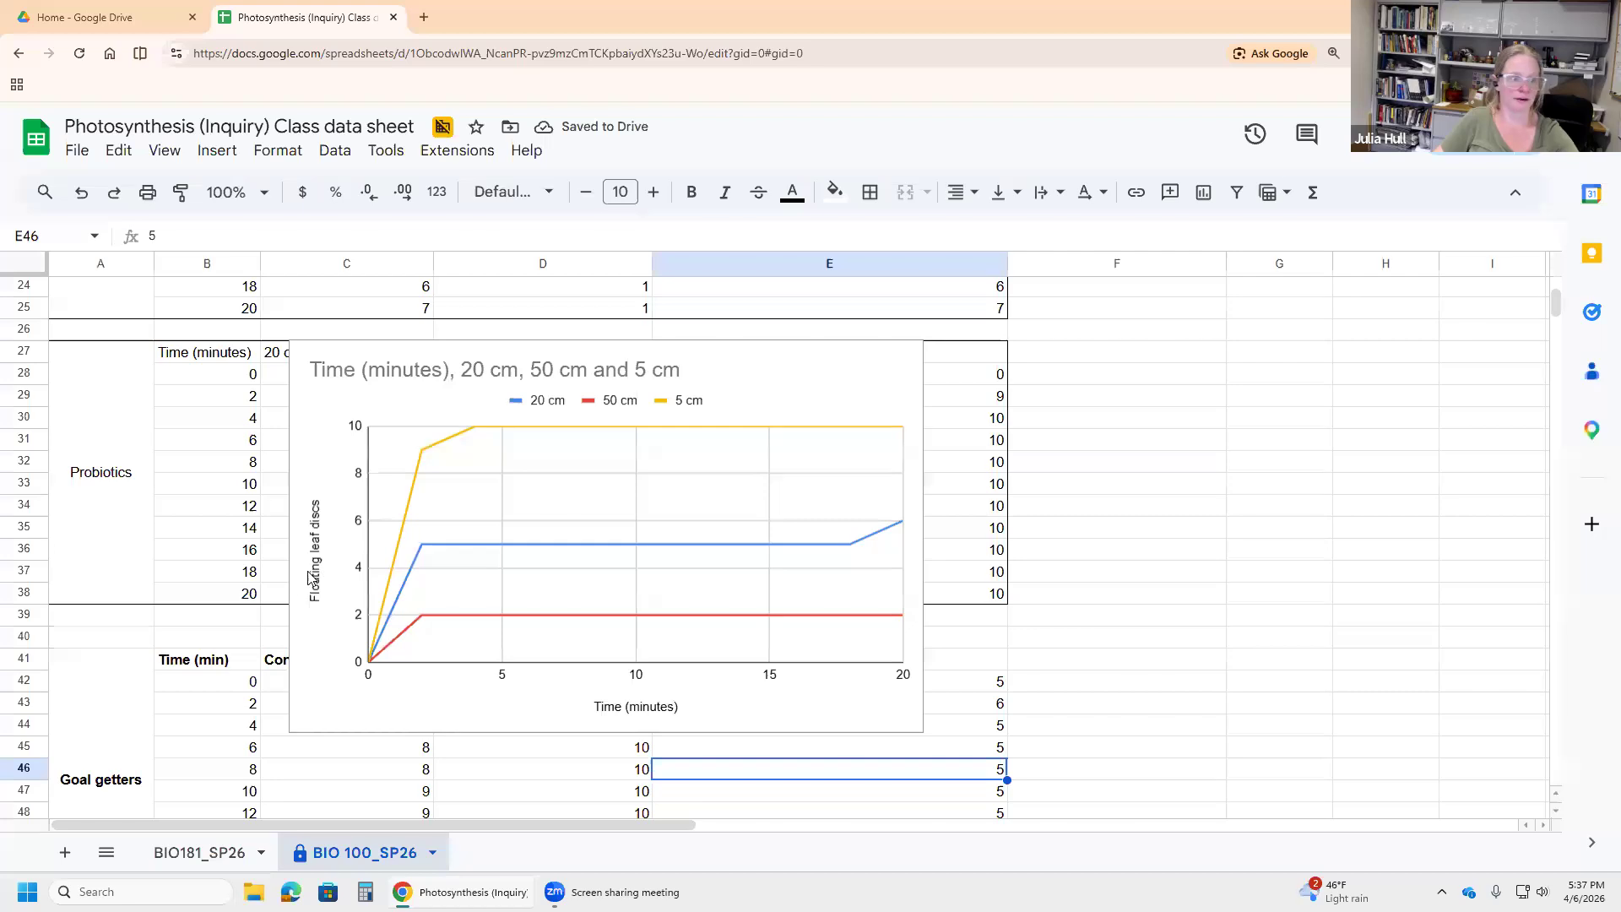
# Step: Replace the chart title with 'Greater light intensity leads to faster photosynthesis'
pyautogui.doubleClick(733, 367)
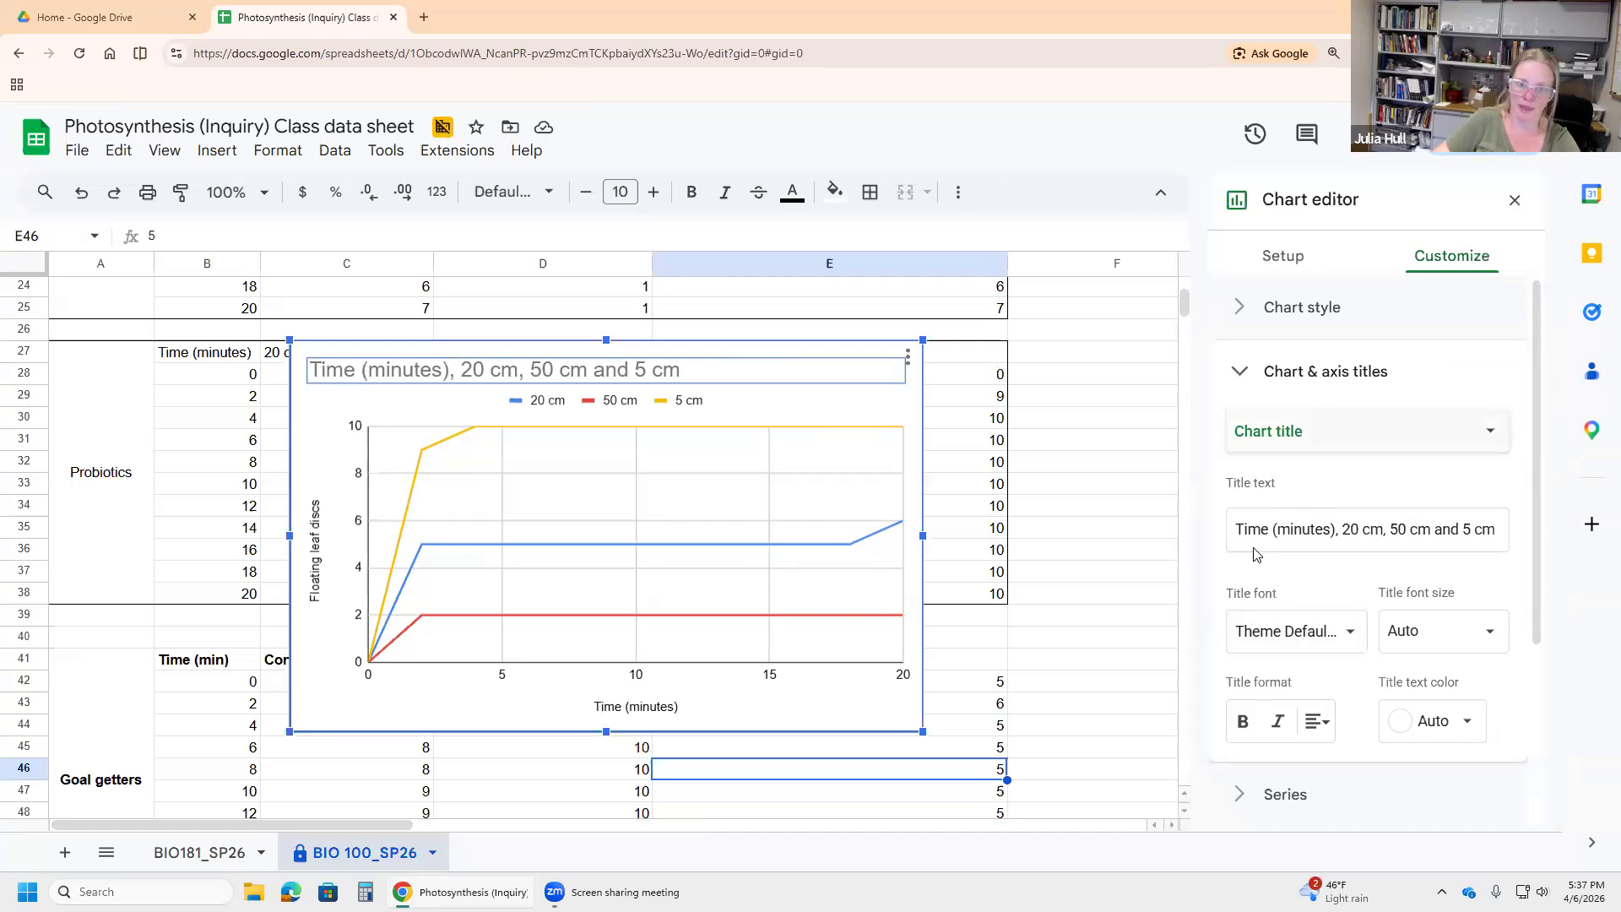
pyautogui.click(1255, 532)
pyautogui.tripleClick(1255, 530)
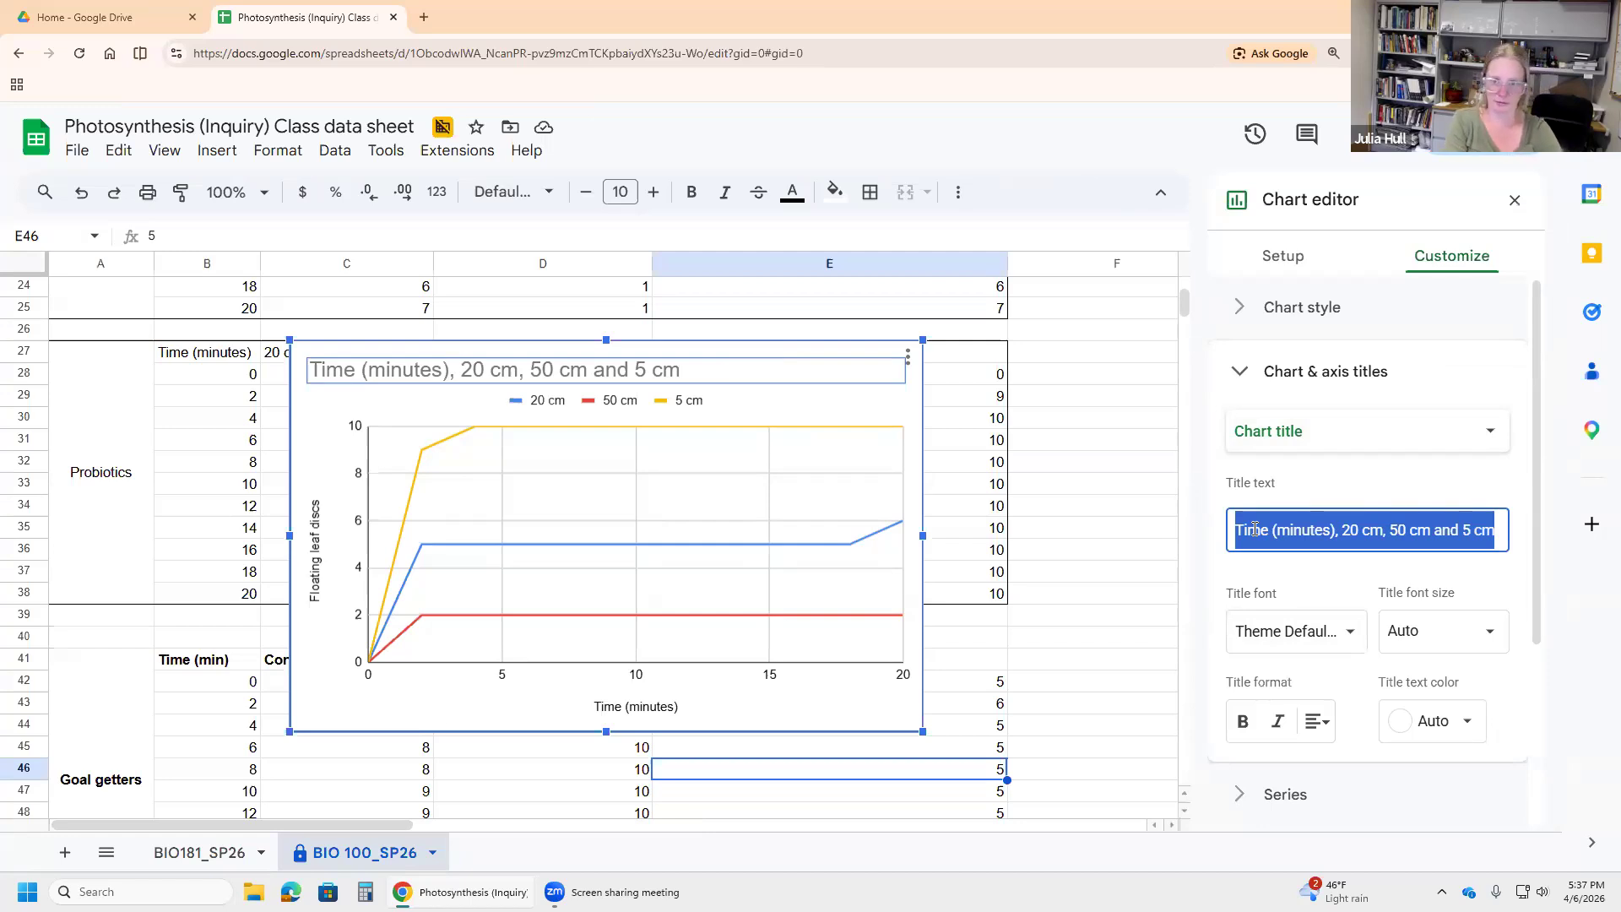
pyautogui.write('G')
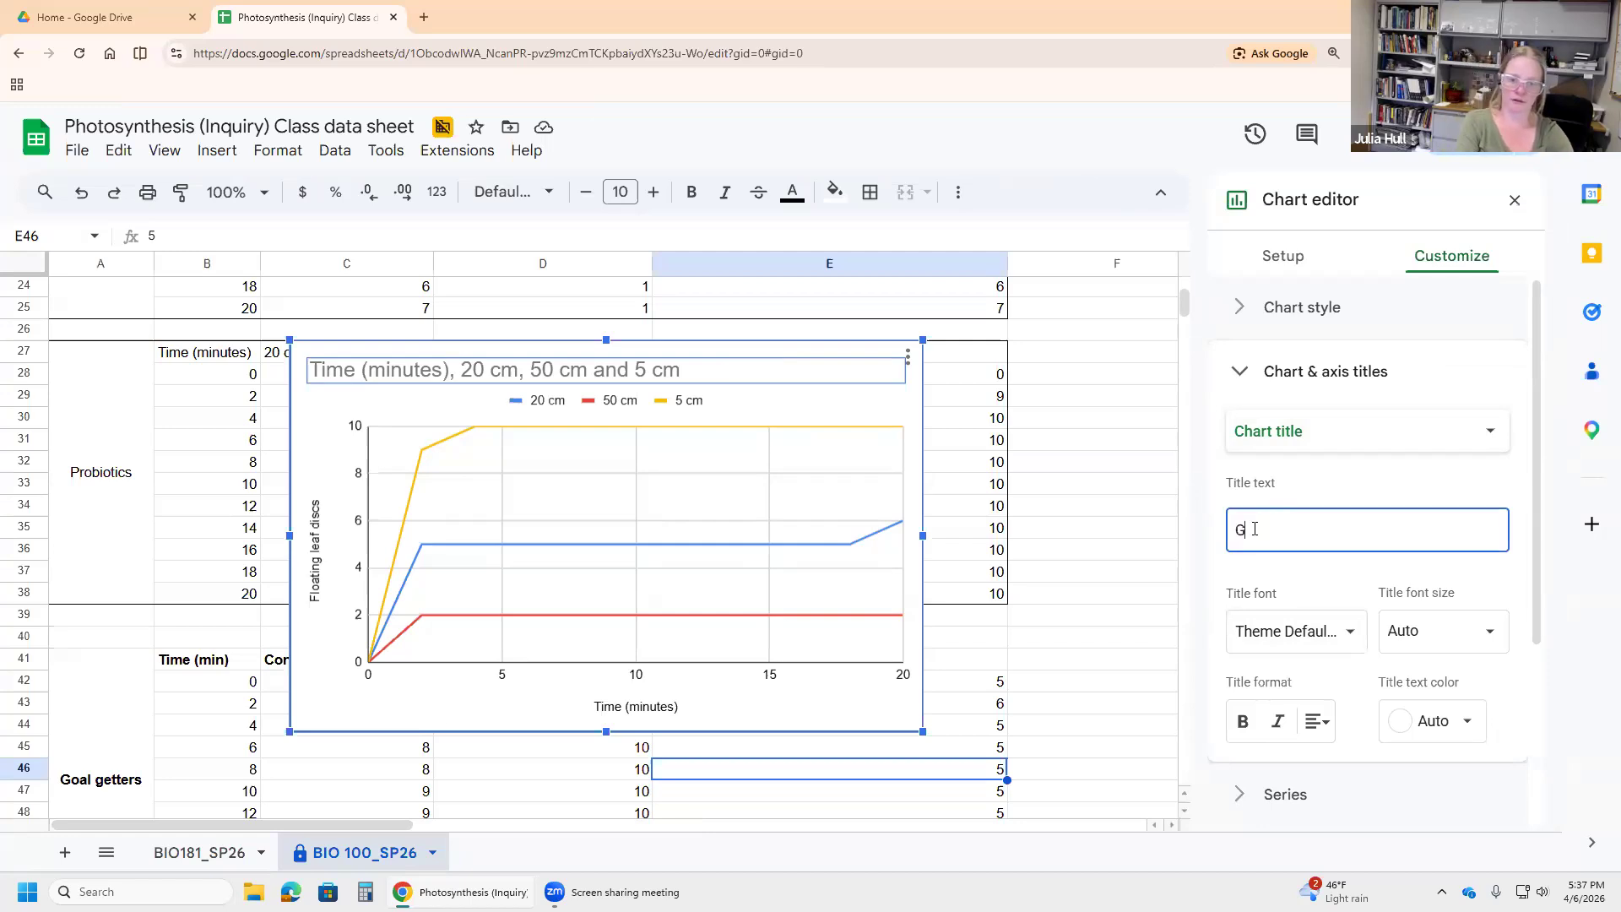
pyautogui.write('reater light intenti')
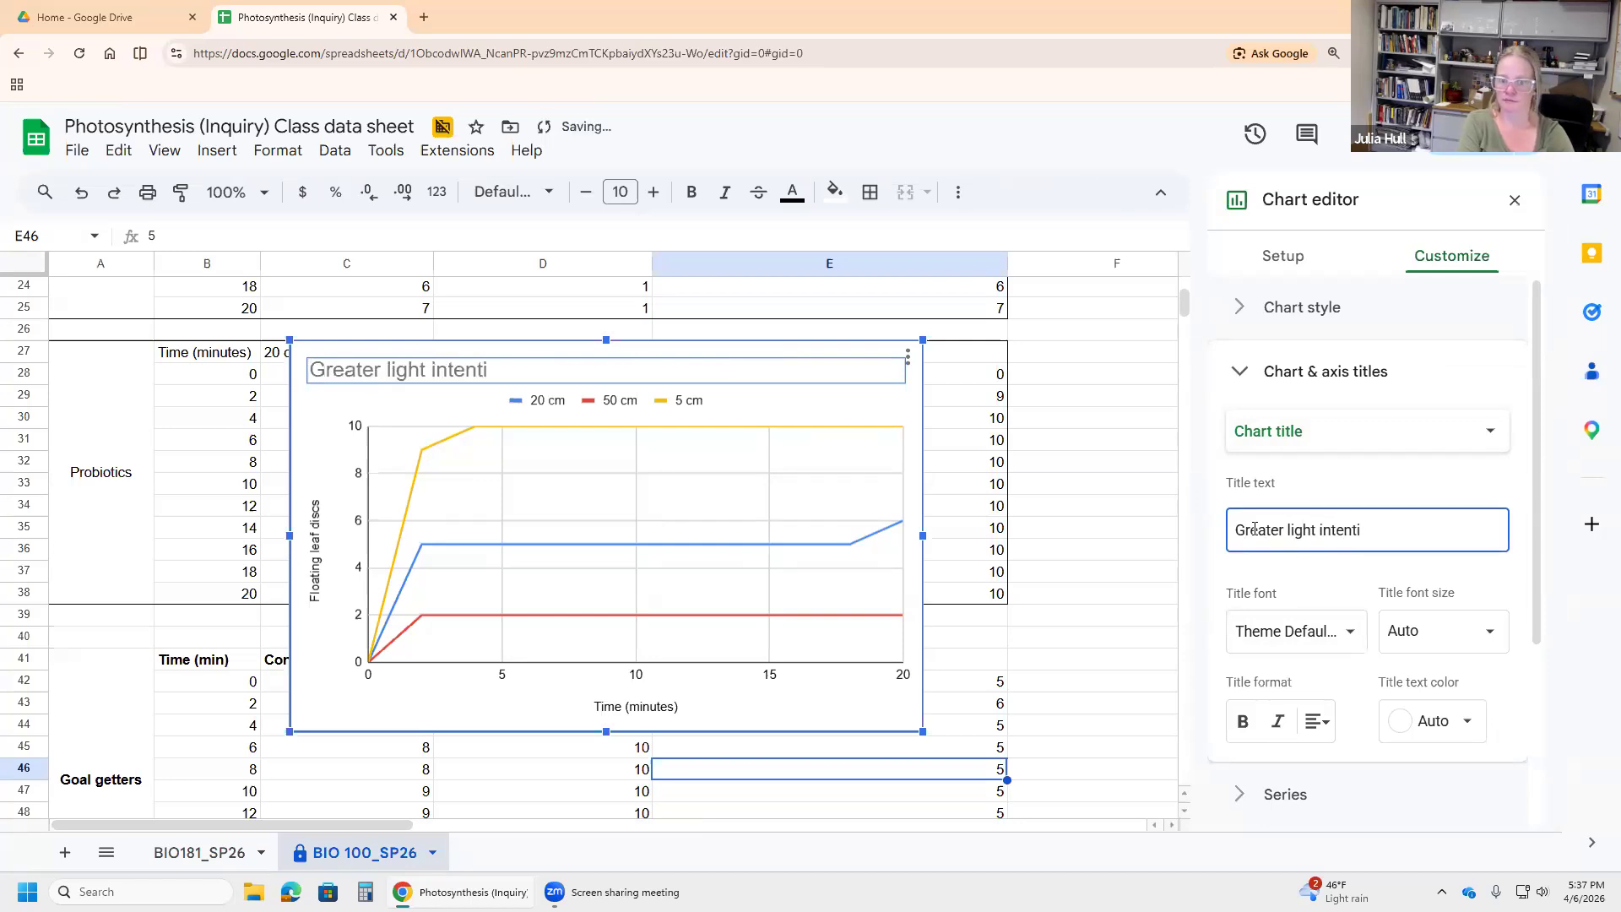
pyautogui.press('BackSpace')
pyautogui.press('BackSpace')
pyautogui.write('sity lea')
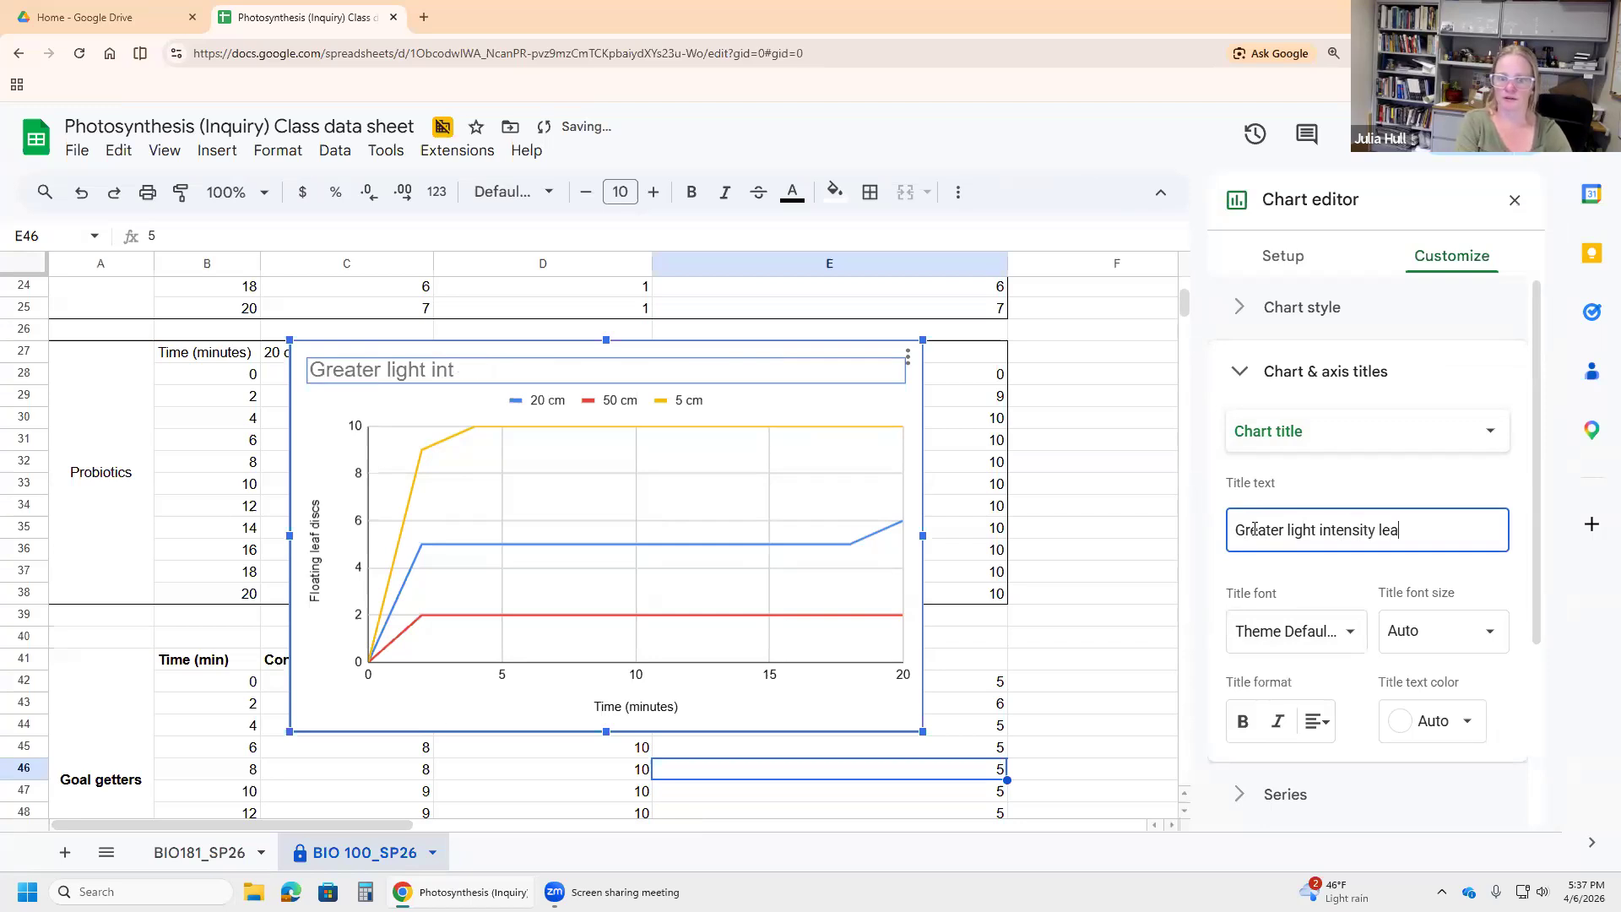
pyautogui.write('ds to faster ')
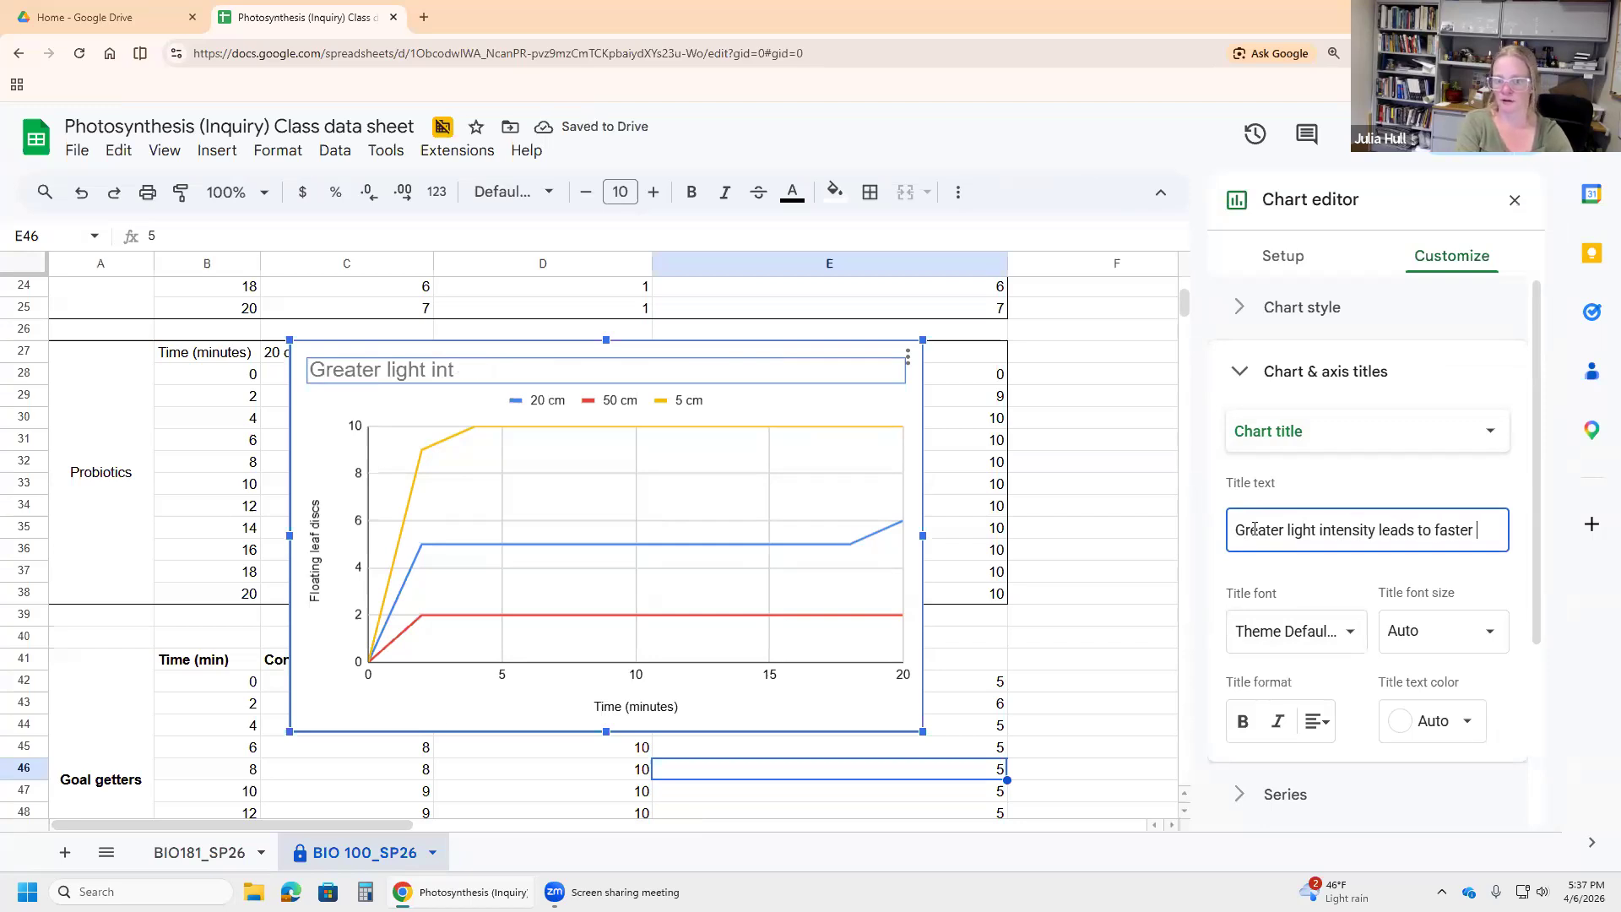
pyautogui.write('photosynthesis')
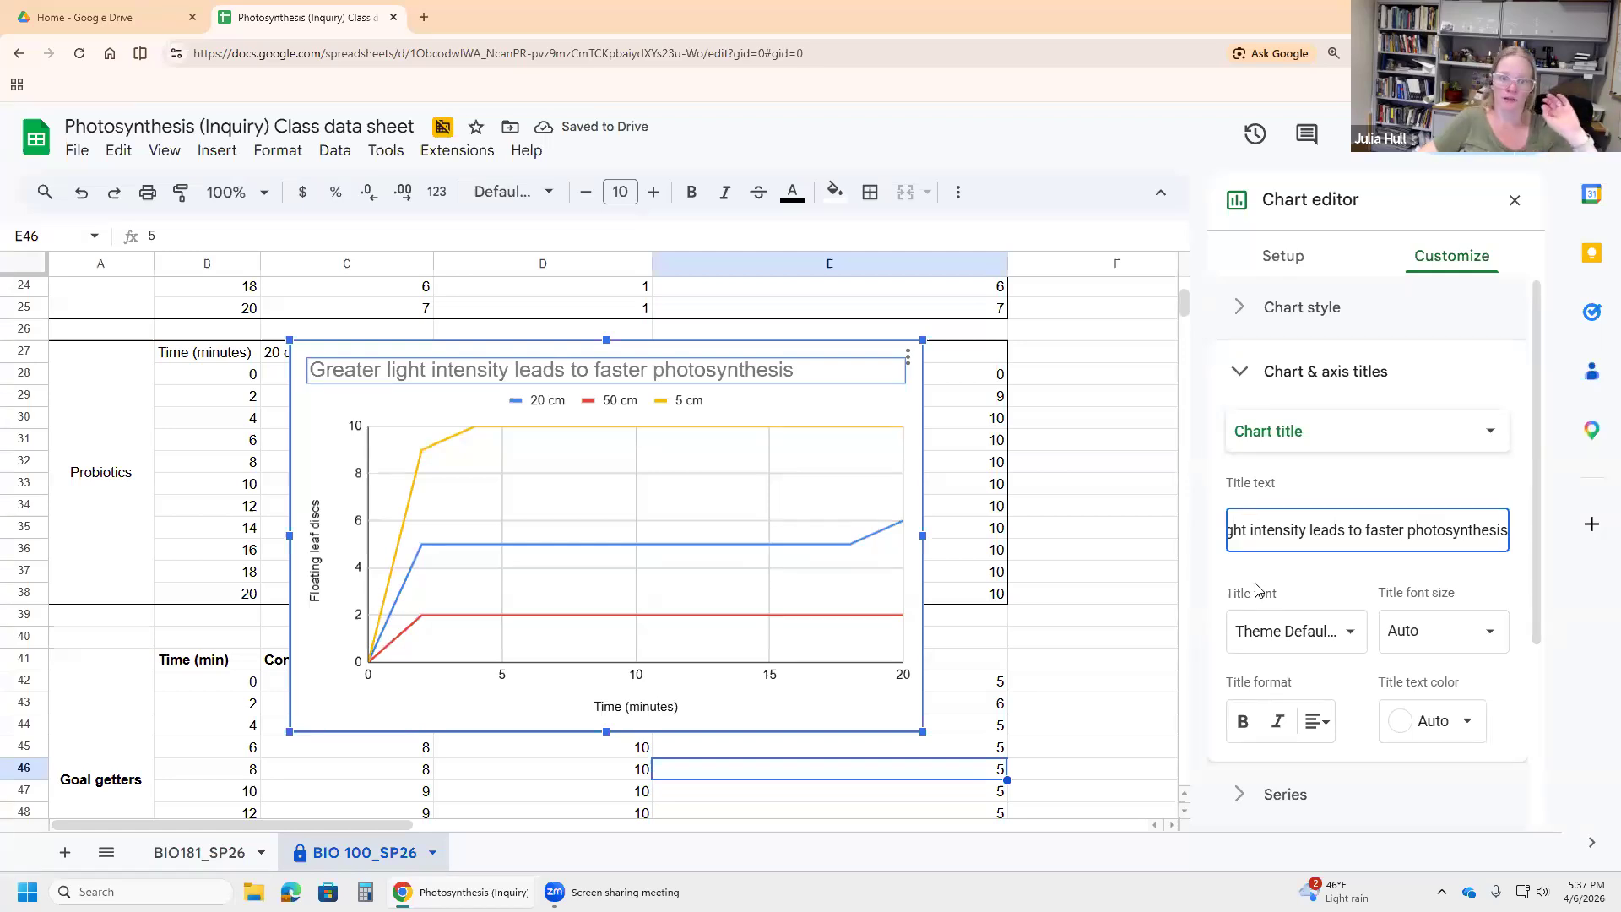
pyautogui.click(1087, 533)
pyautogui.click(310, 357)
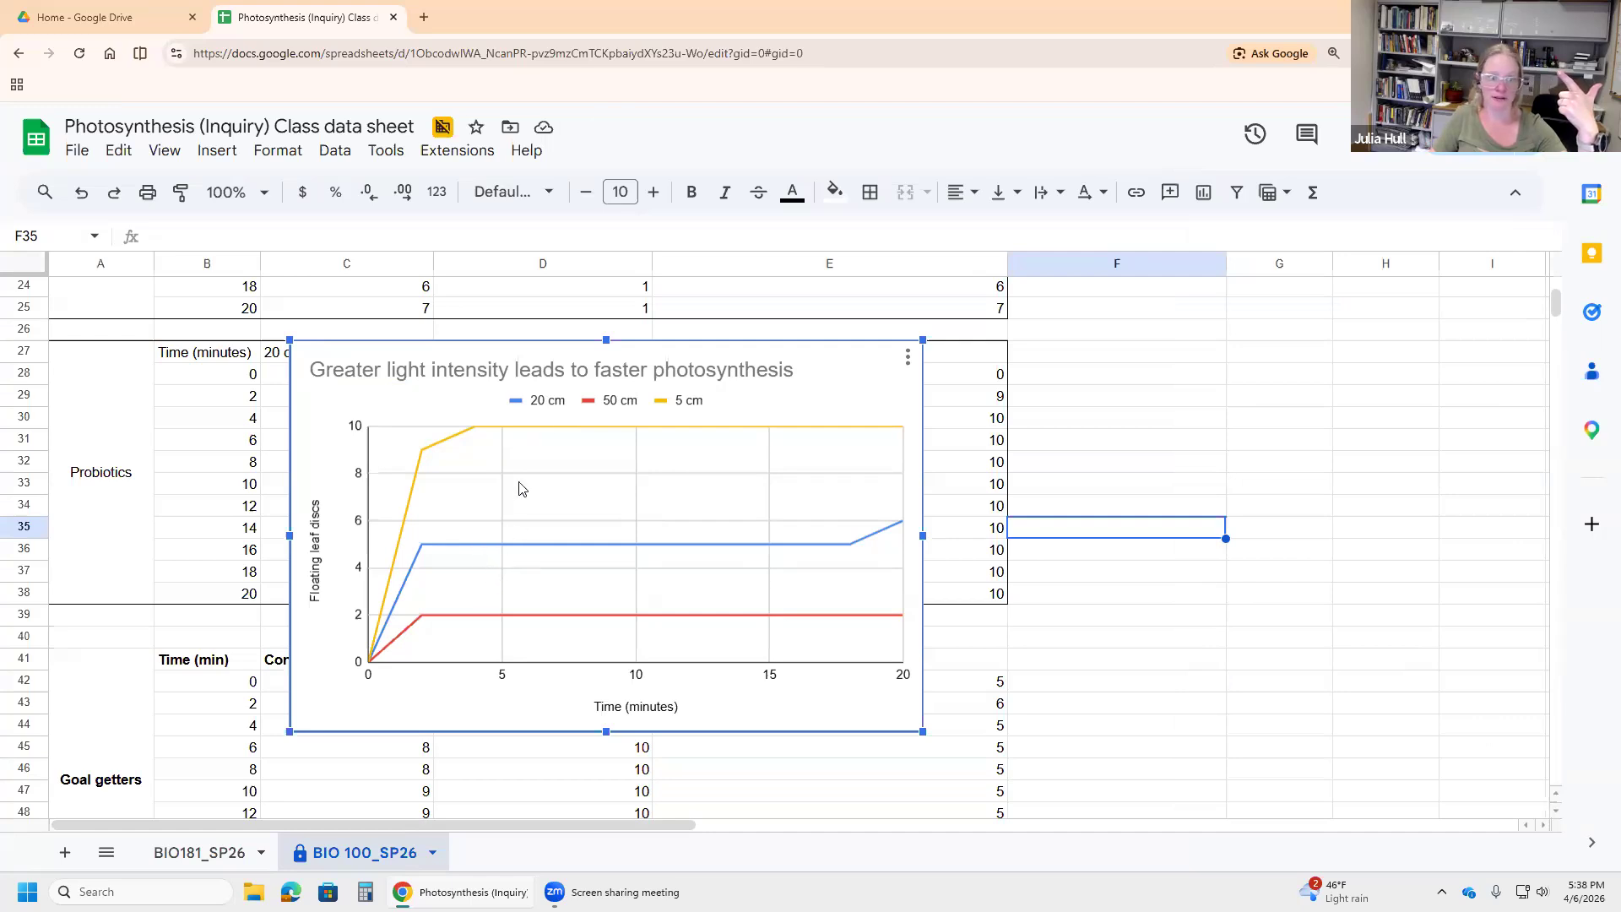
# Step: Hide the chart legend, then restore it so it stays shown
pyautogui.doubleClick(548, 402)
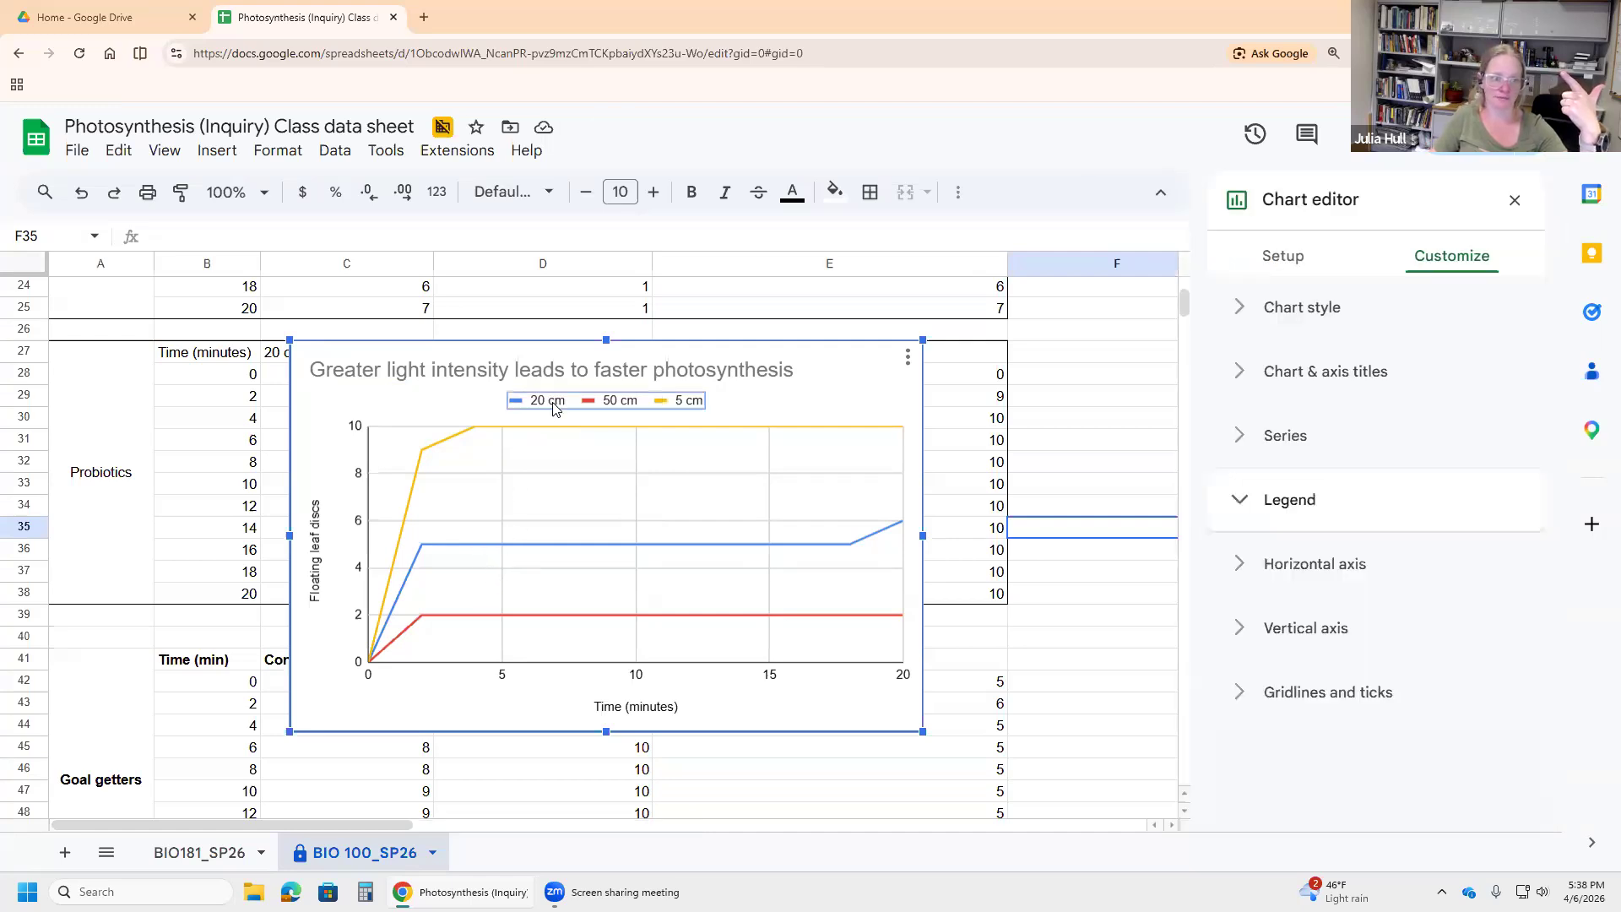
pyautogui.press('Delete')
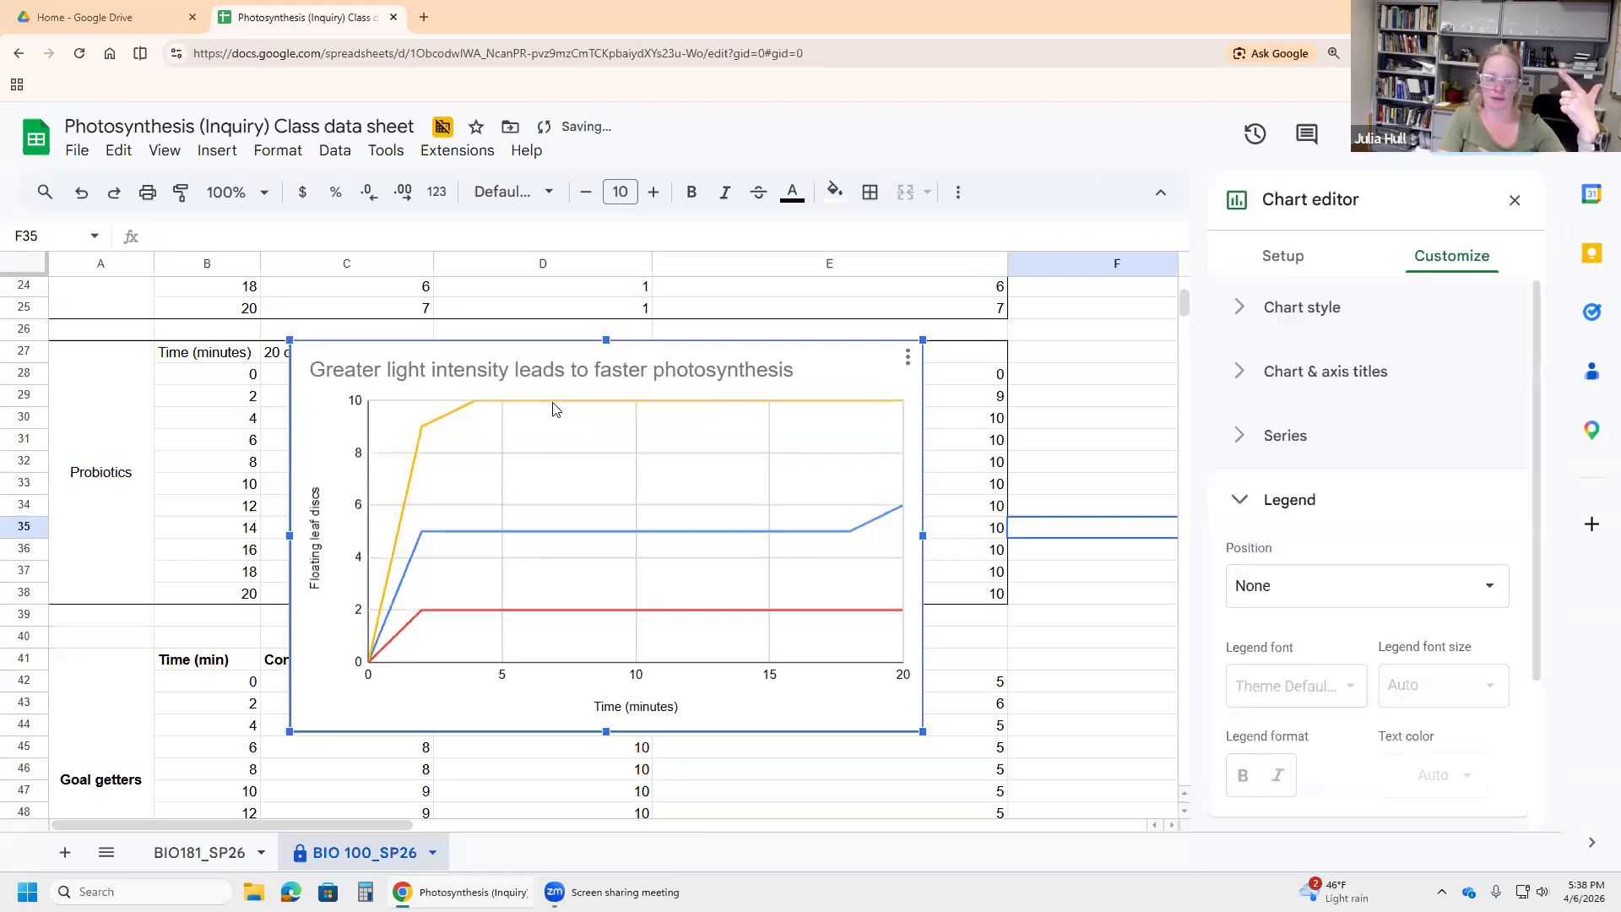
pyautogui.hotkey('ctrl', 'z')
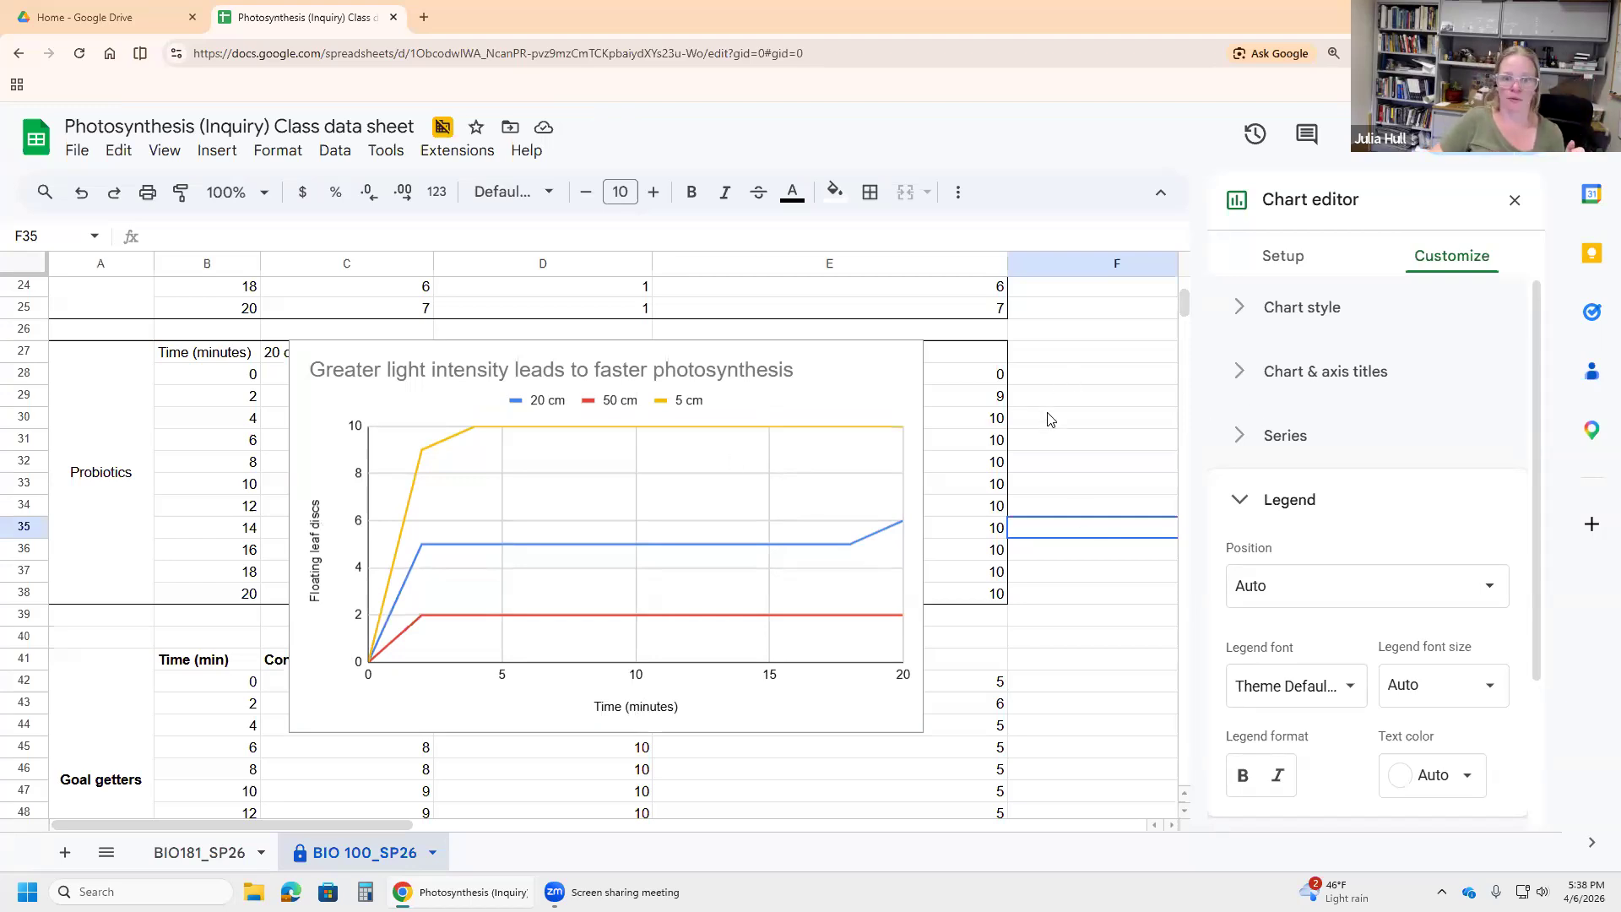
pyautogui.click(1050, 374)
# Step: Move the chart slightly right and up
pyautogui.click(391, 378)
pyautogui.moveTo(311, 381); pyautogui.dragTo(337, 377)
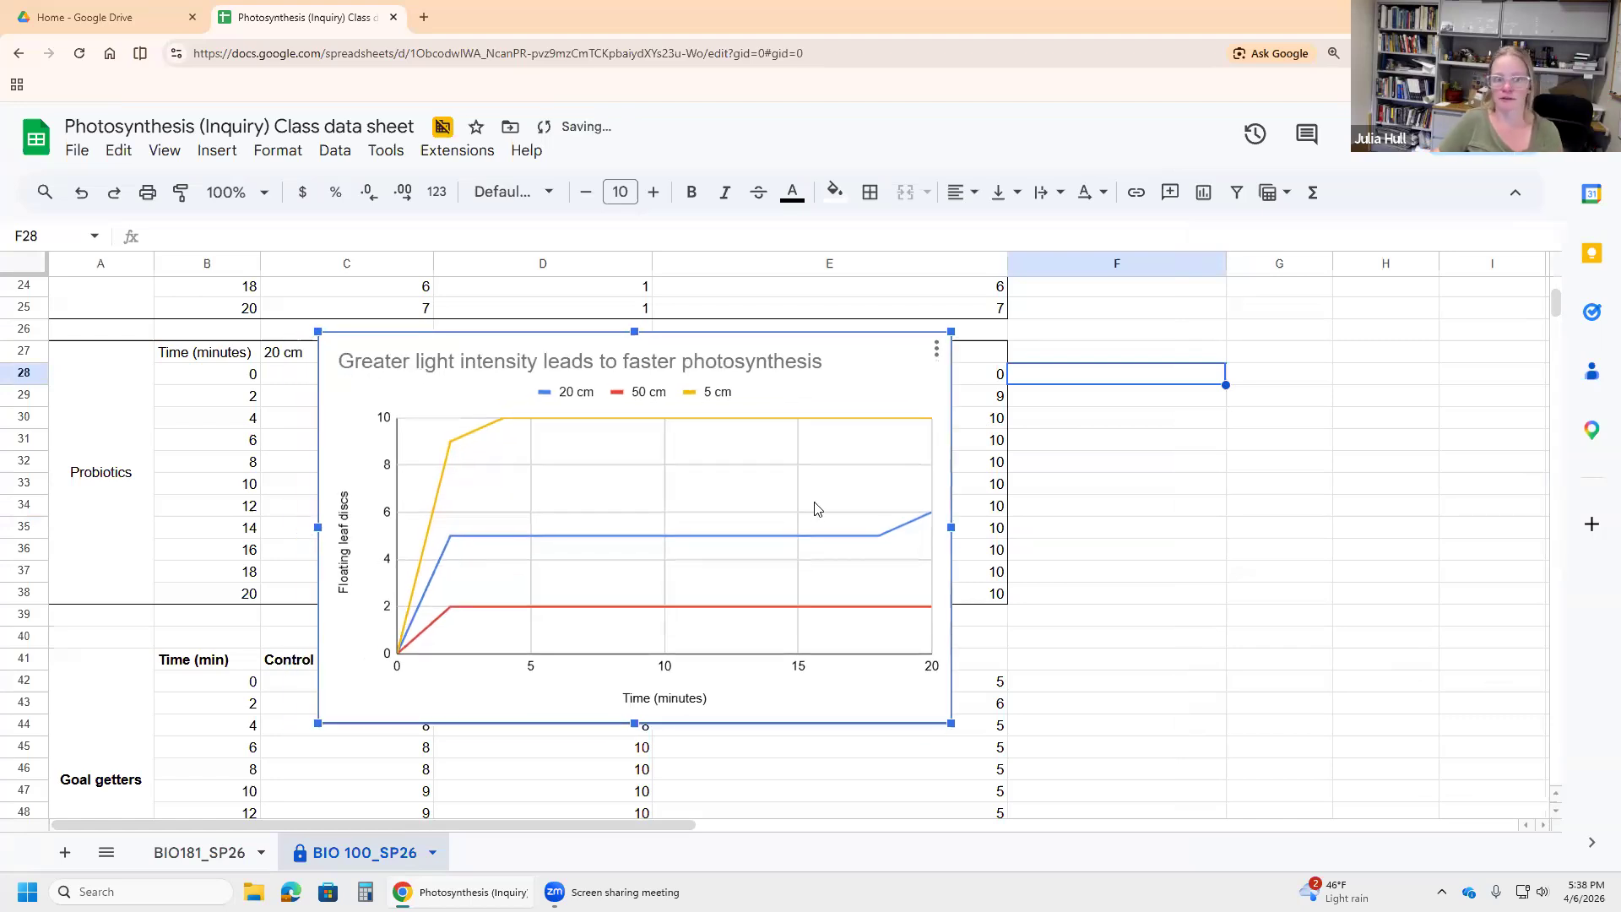
pyautogui.click(1252, 571)
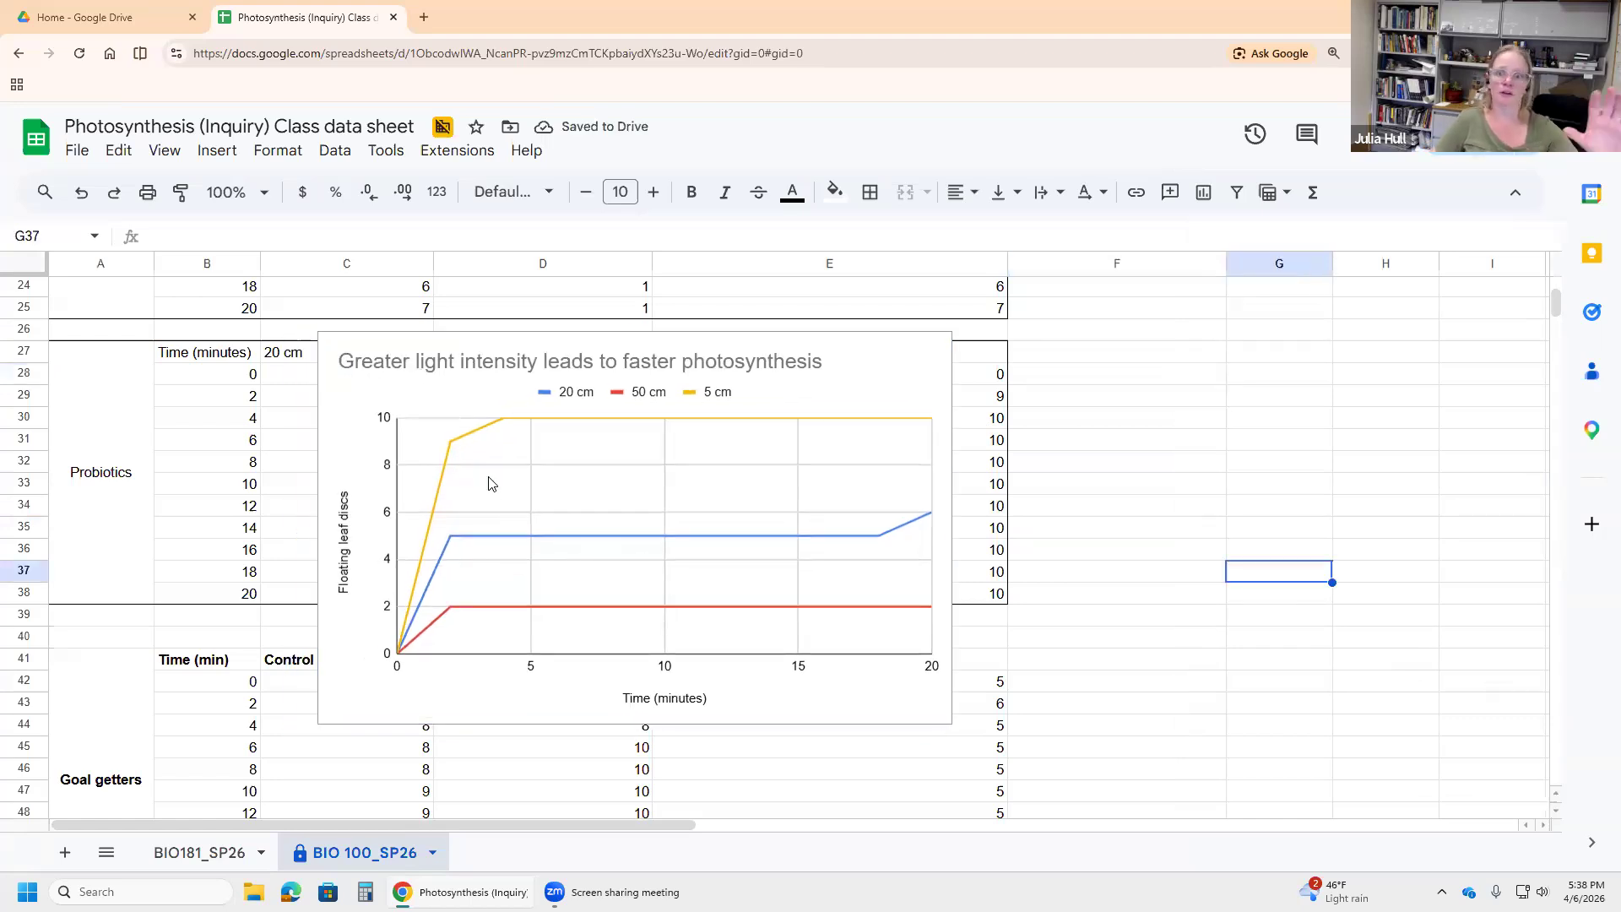